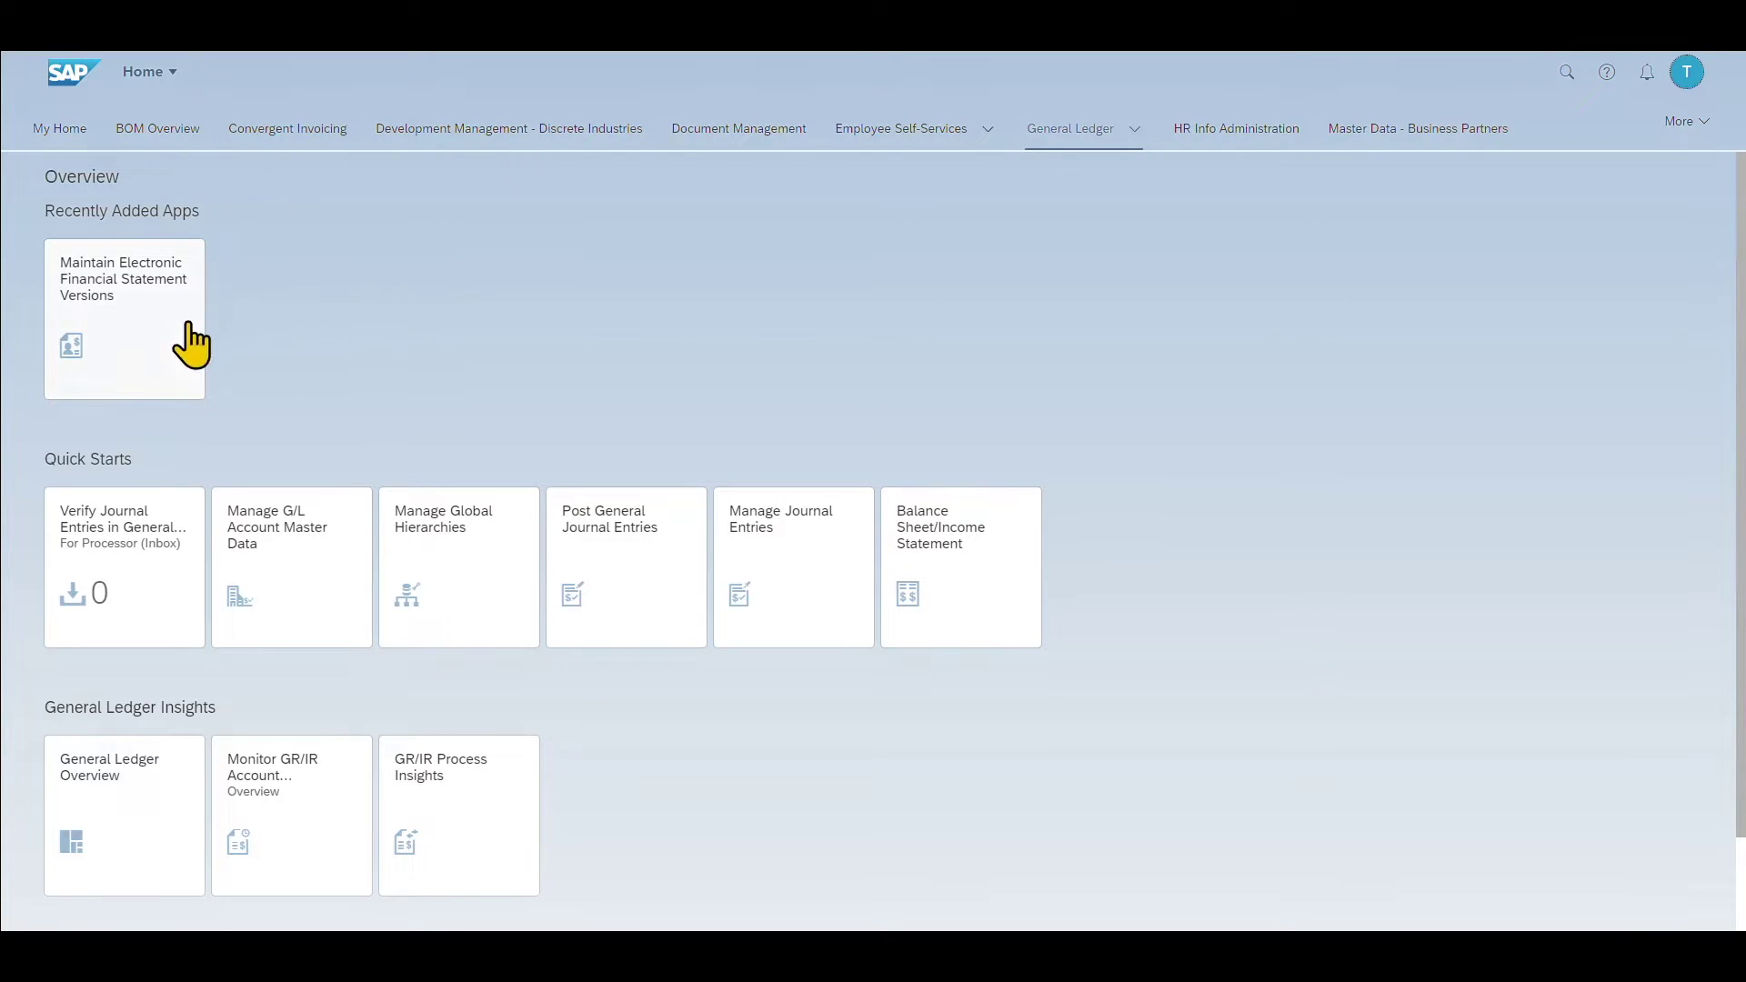
- Switch the launchpad appearance theme to SAP Quartz Light in the user settings and save it
click(1690, 74)
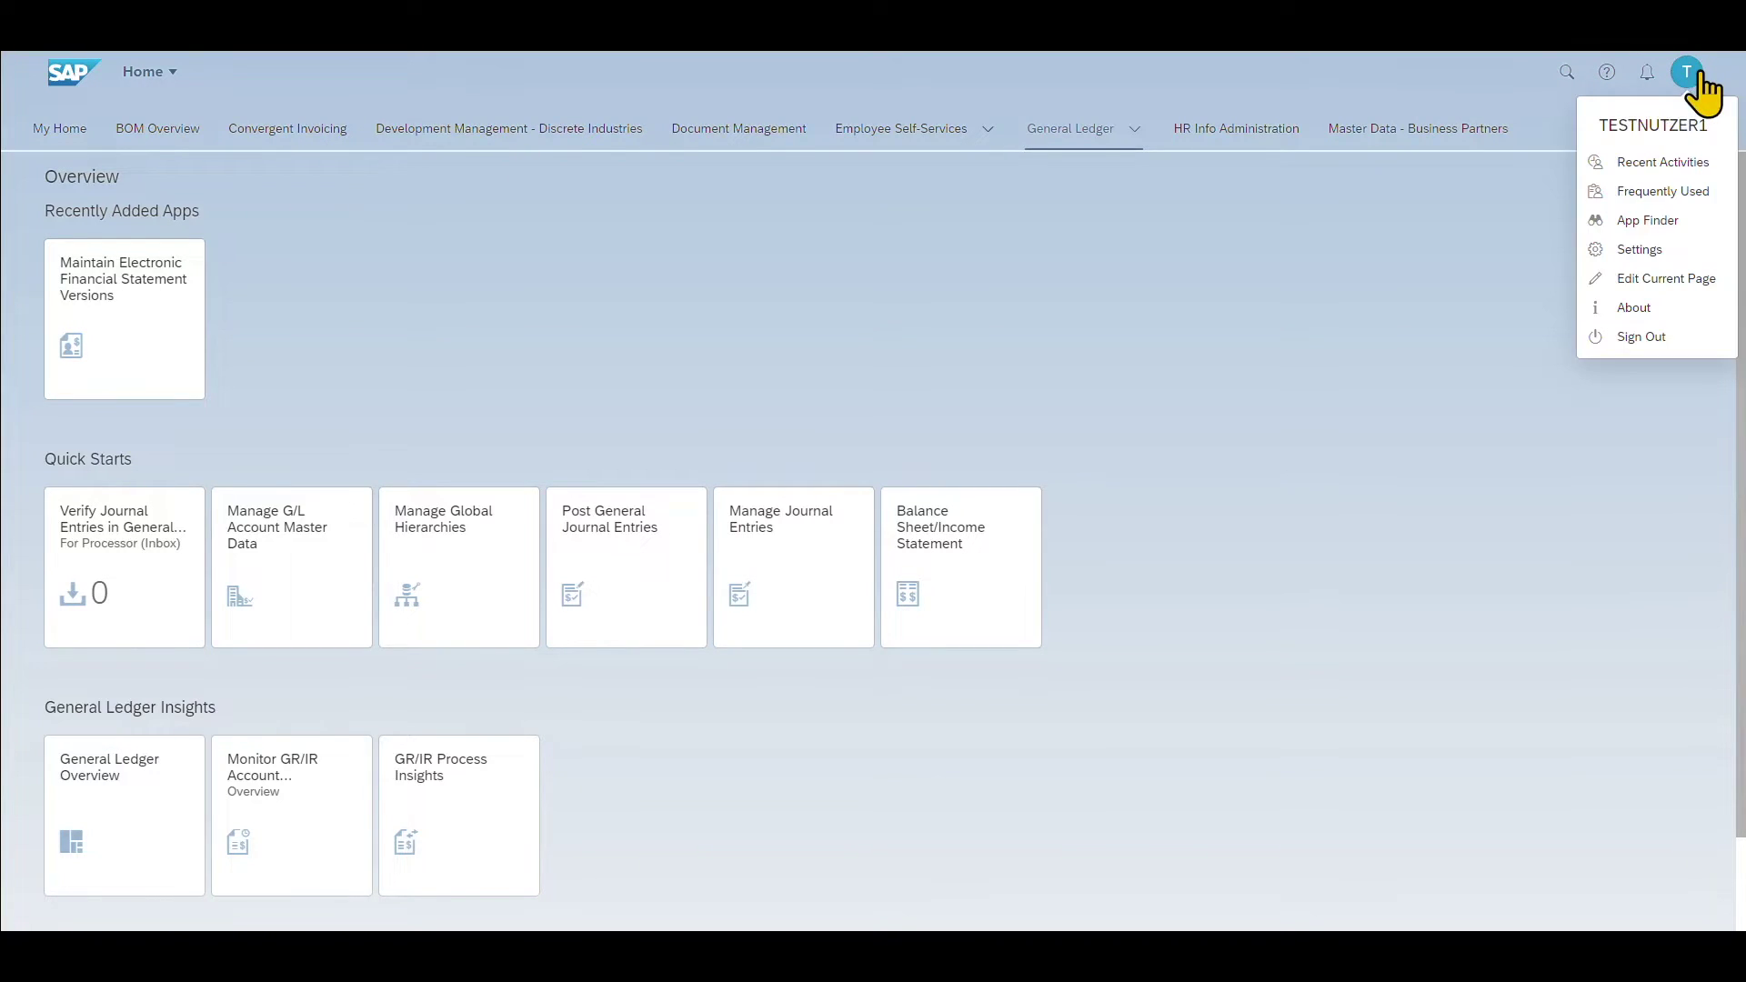
click(1628, 260)
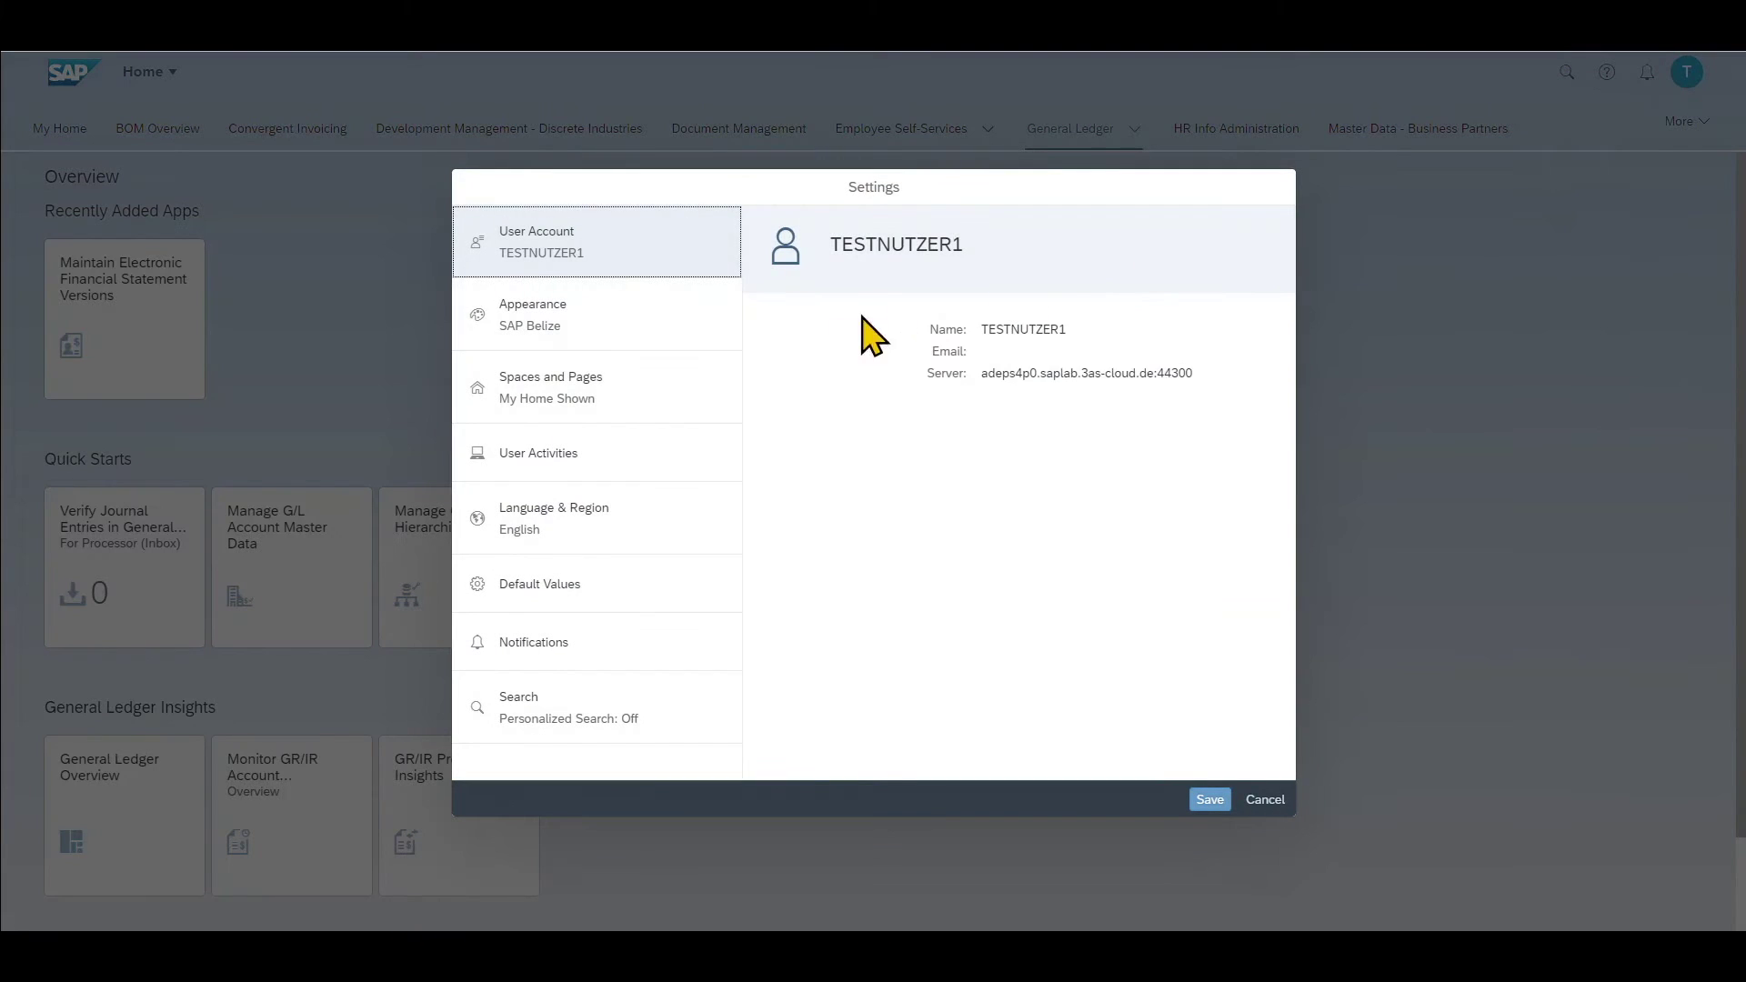
key(Down)
scroll(910, 437, down, 5)
click(865, 738)
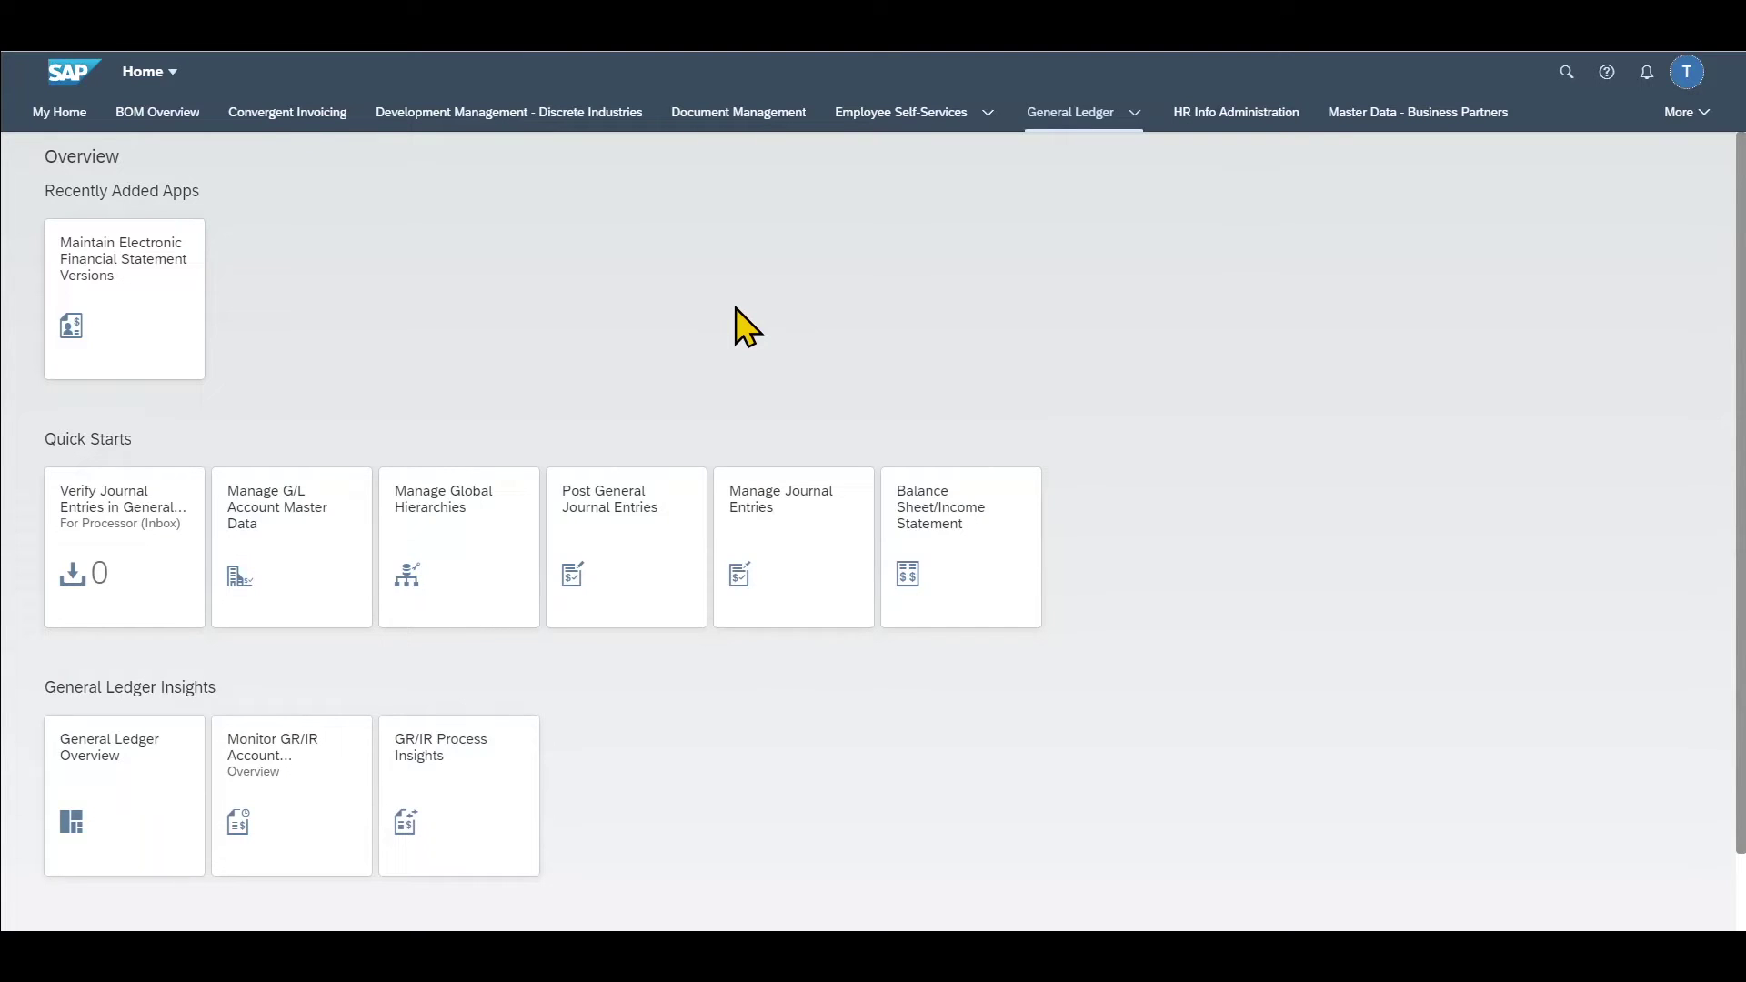
- Disable Use Spaces in the Spaces and Pages settings, save, and view the HR Administrator group on the classic home page
click(1687, 77)
click(1639, 245)
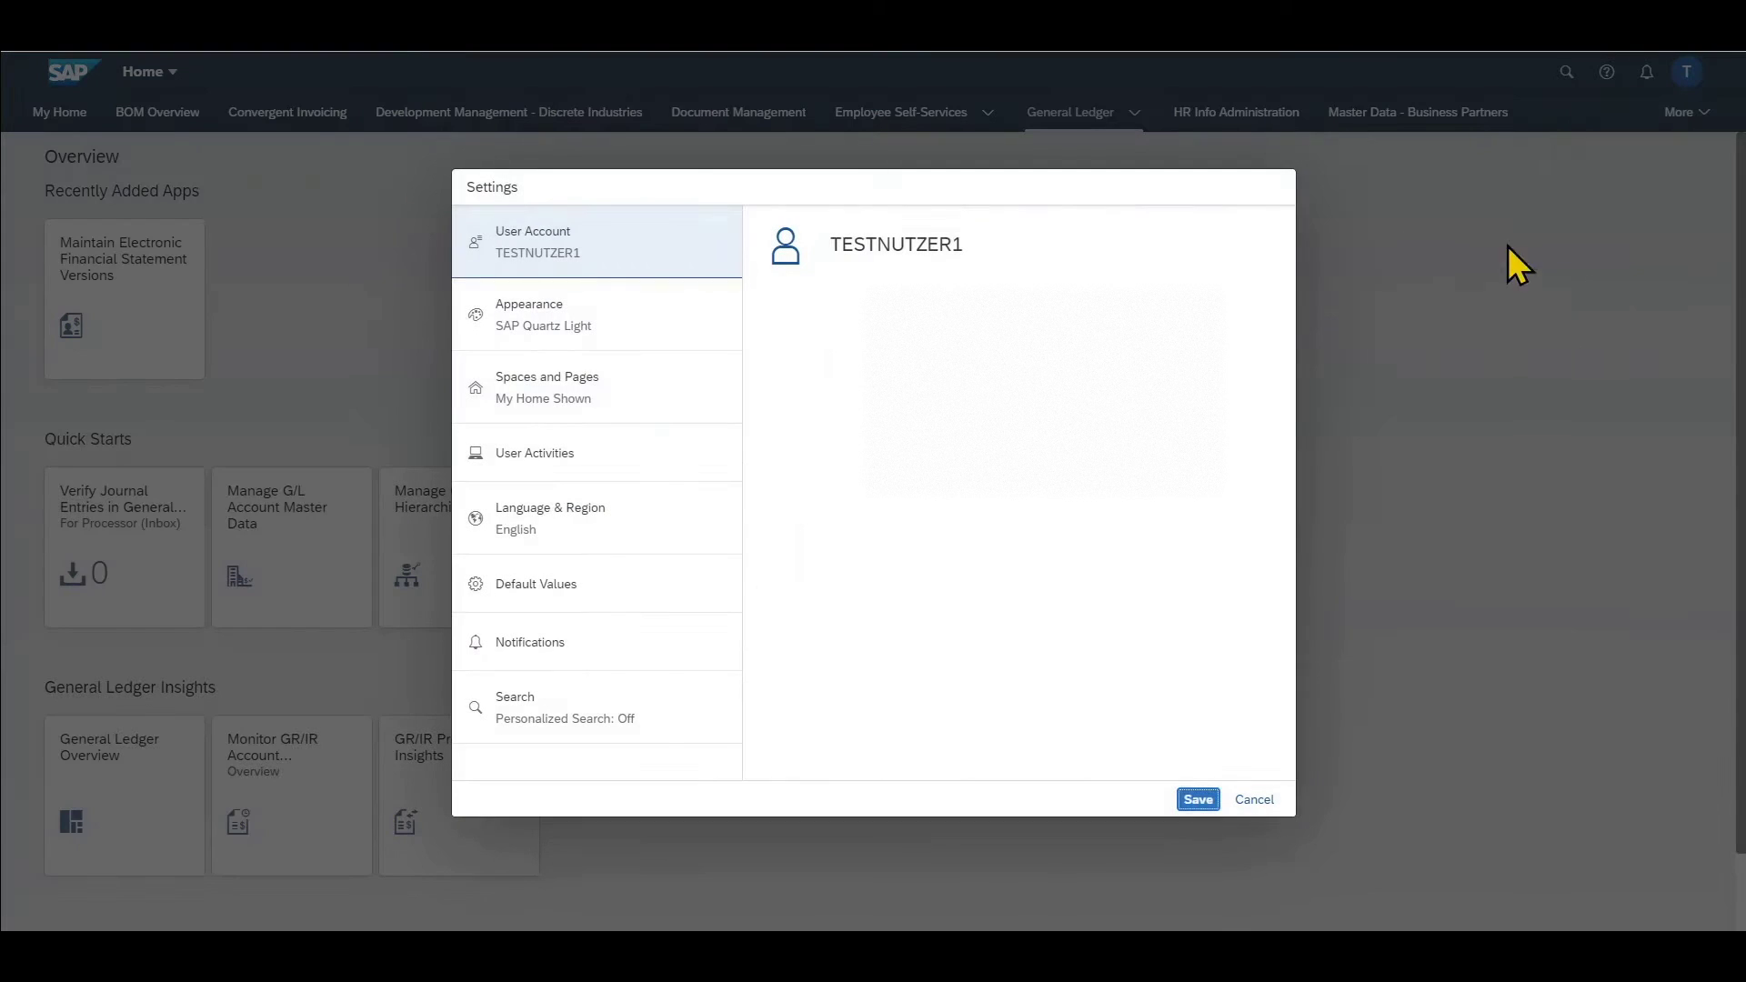
click(526, 393)
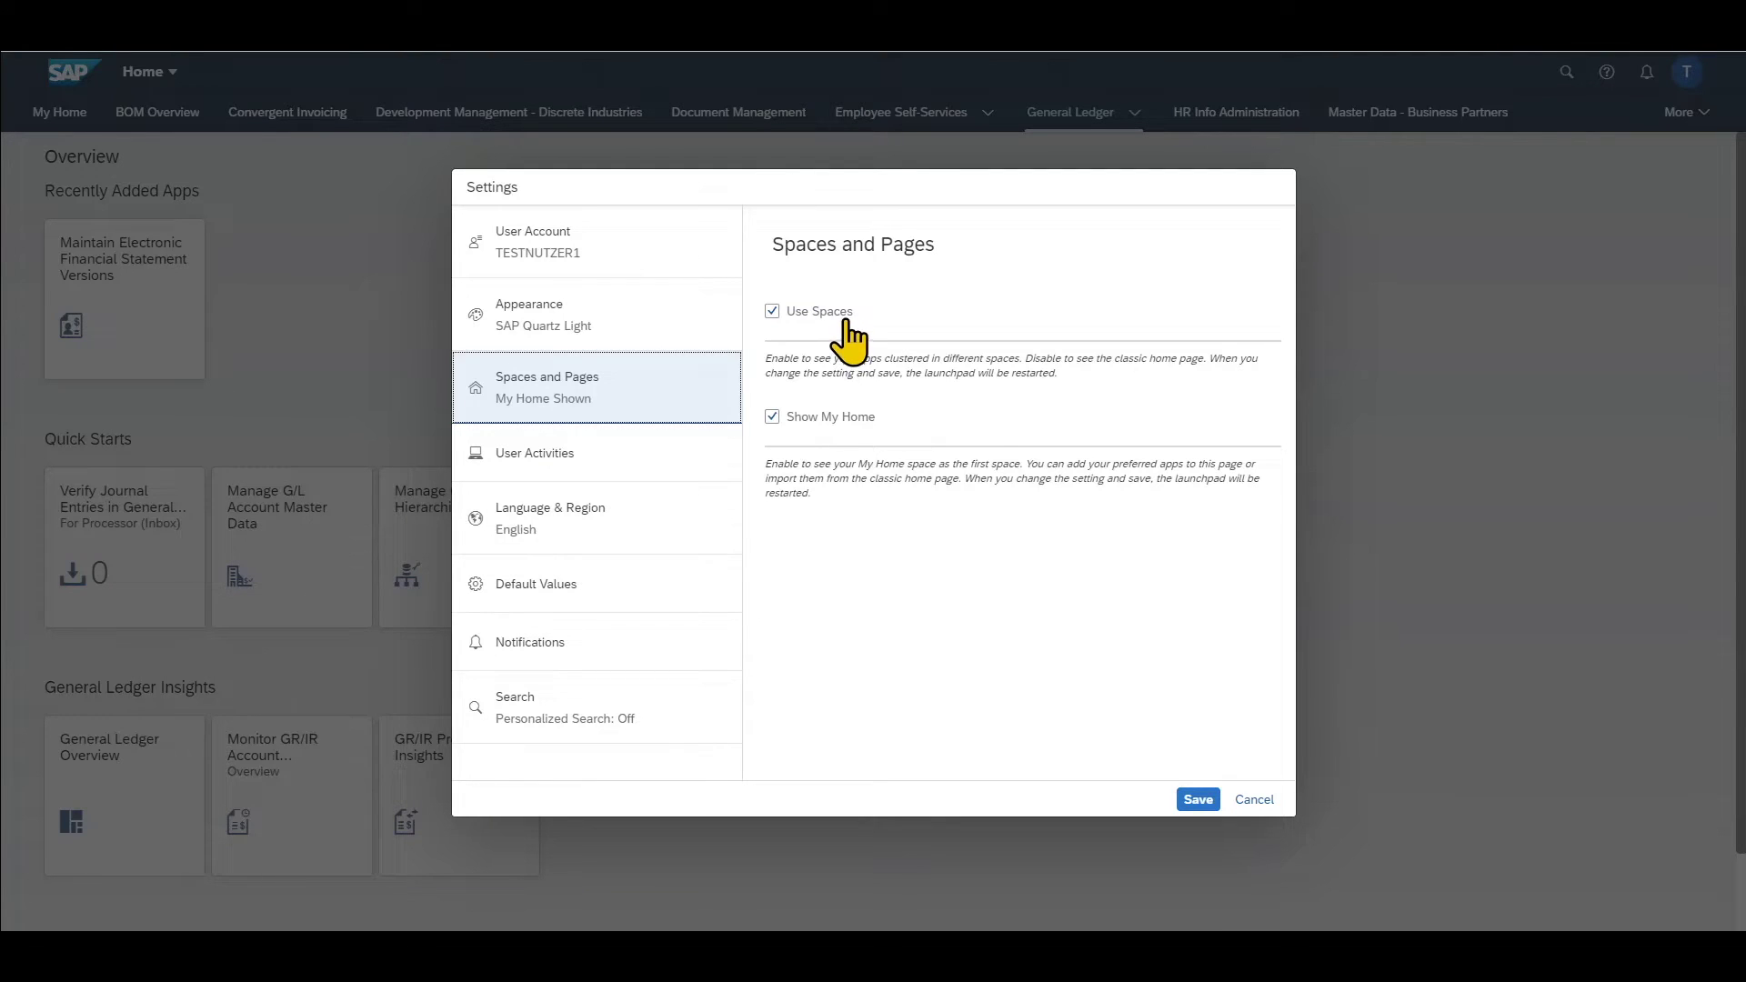
click(773, 312)
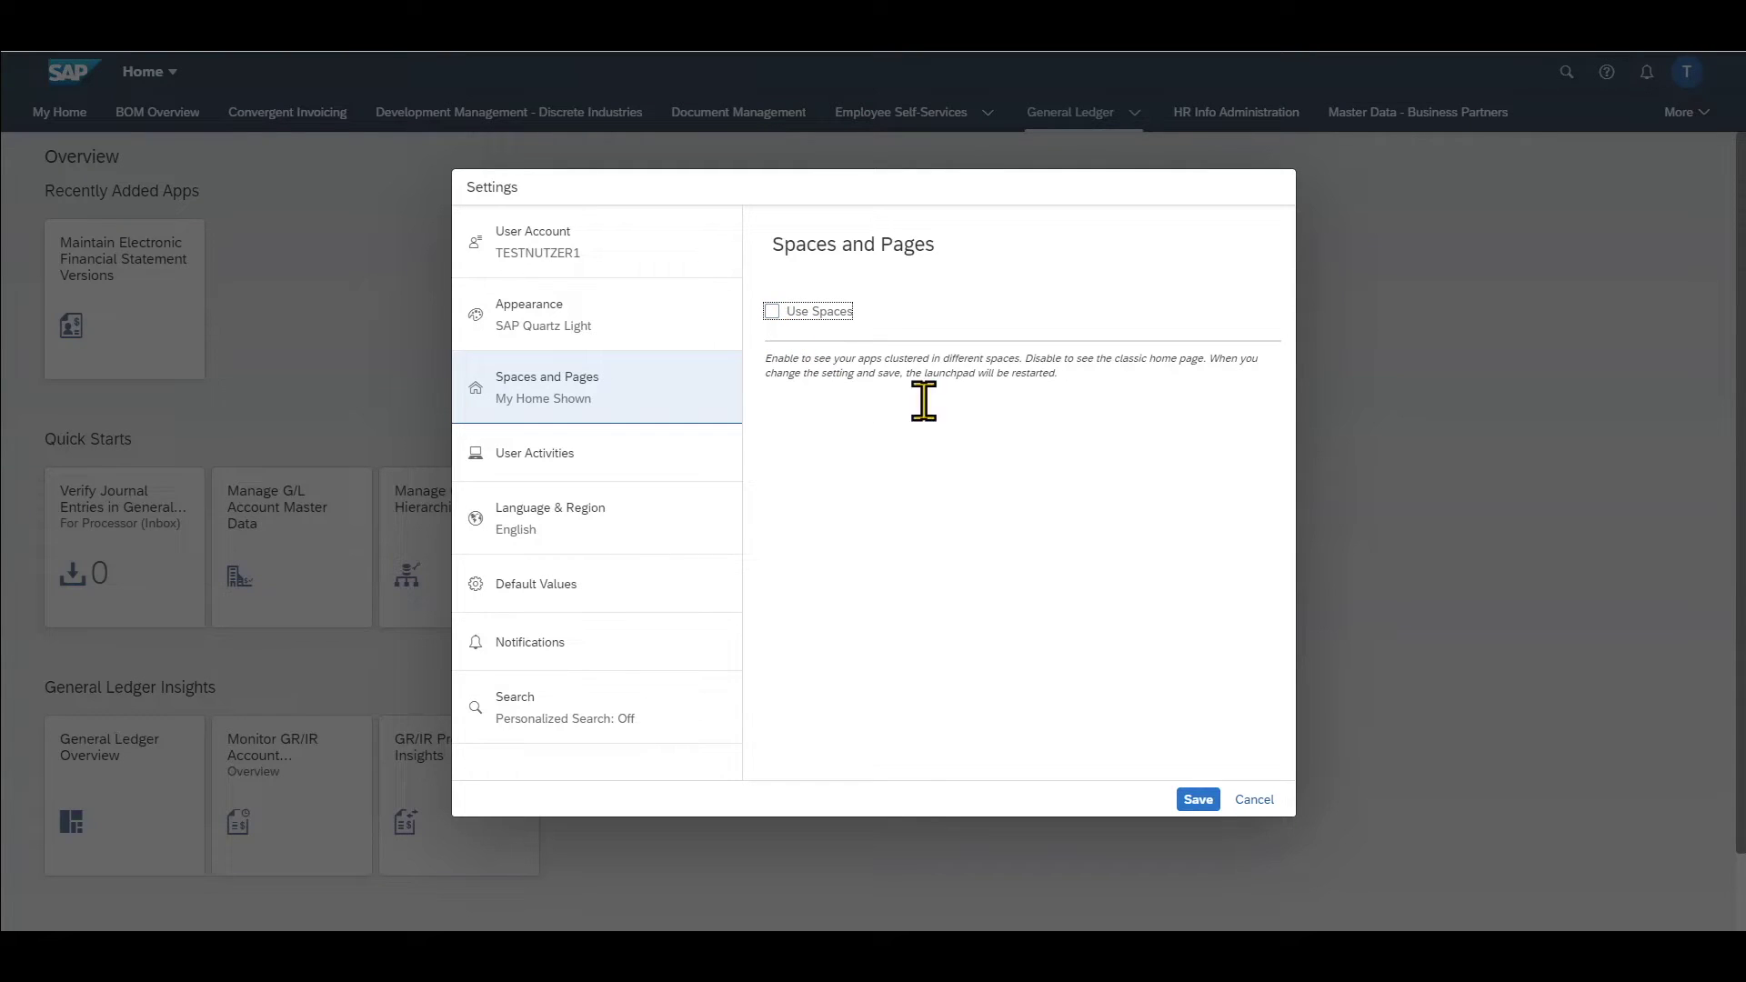
click(1194, 801)
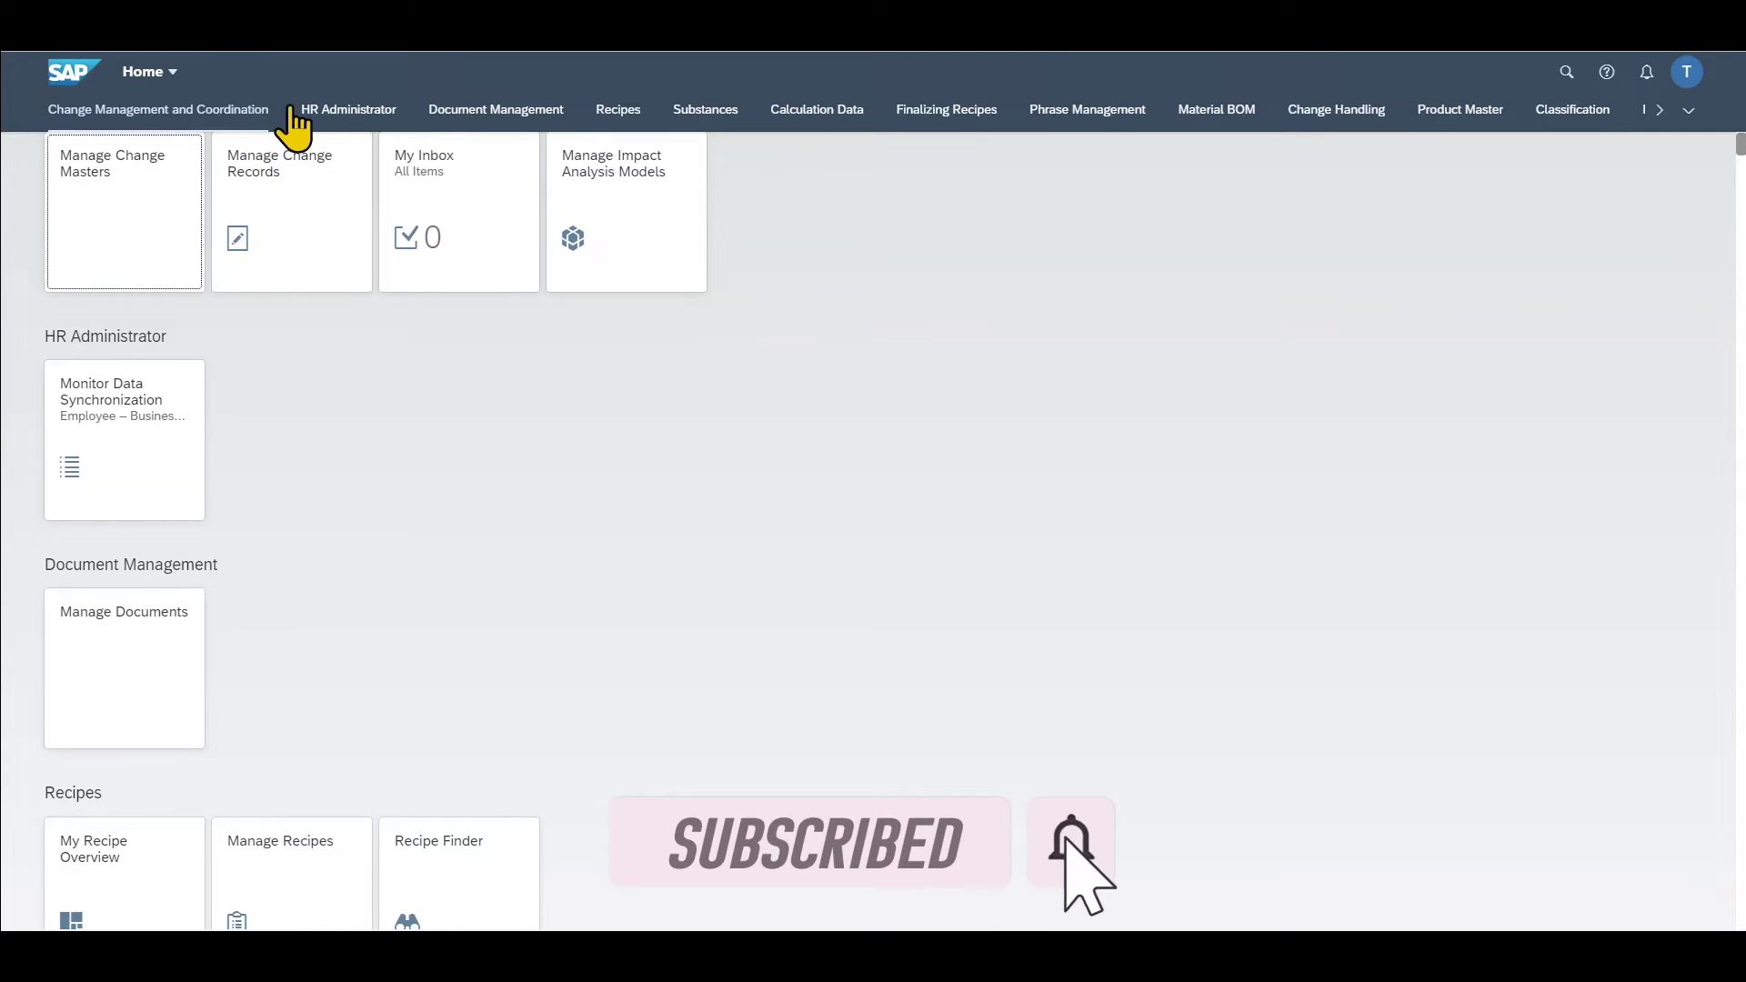
click(335, 114)
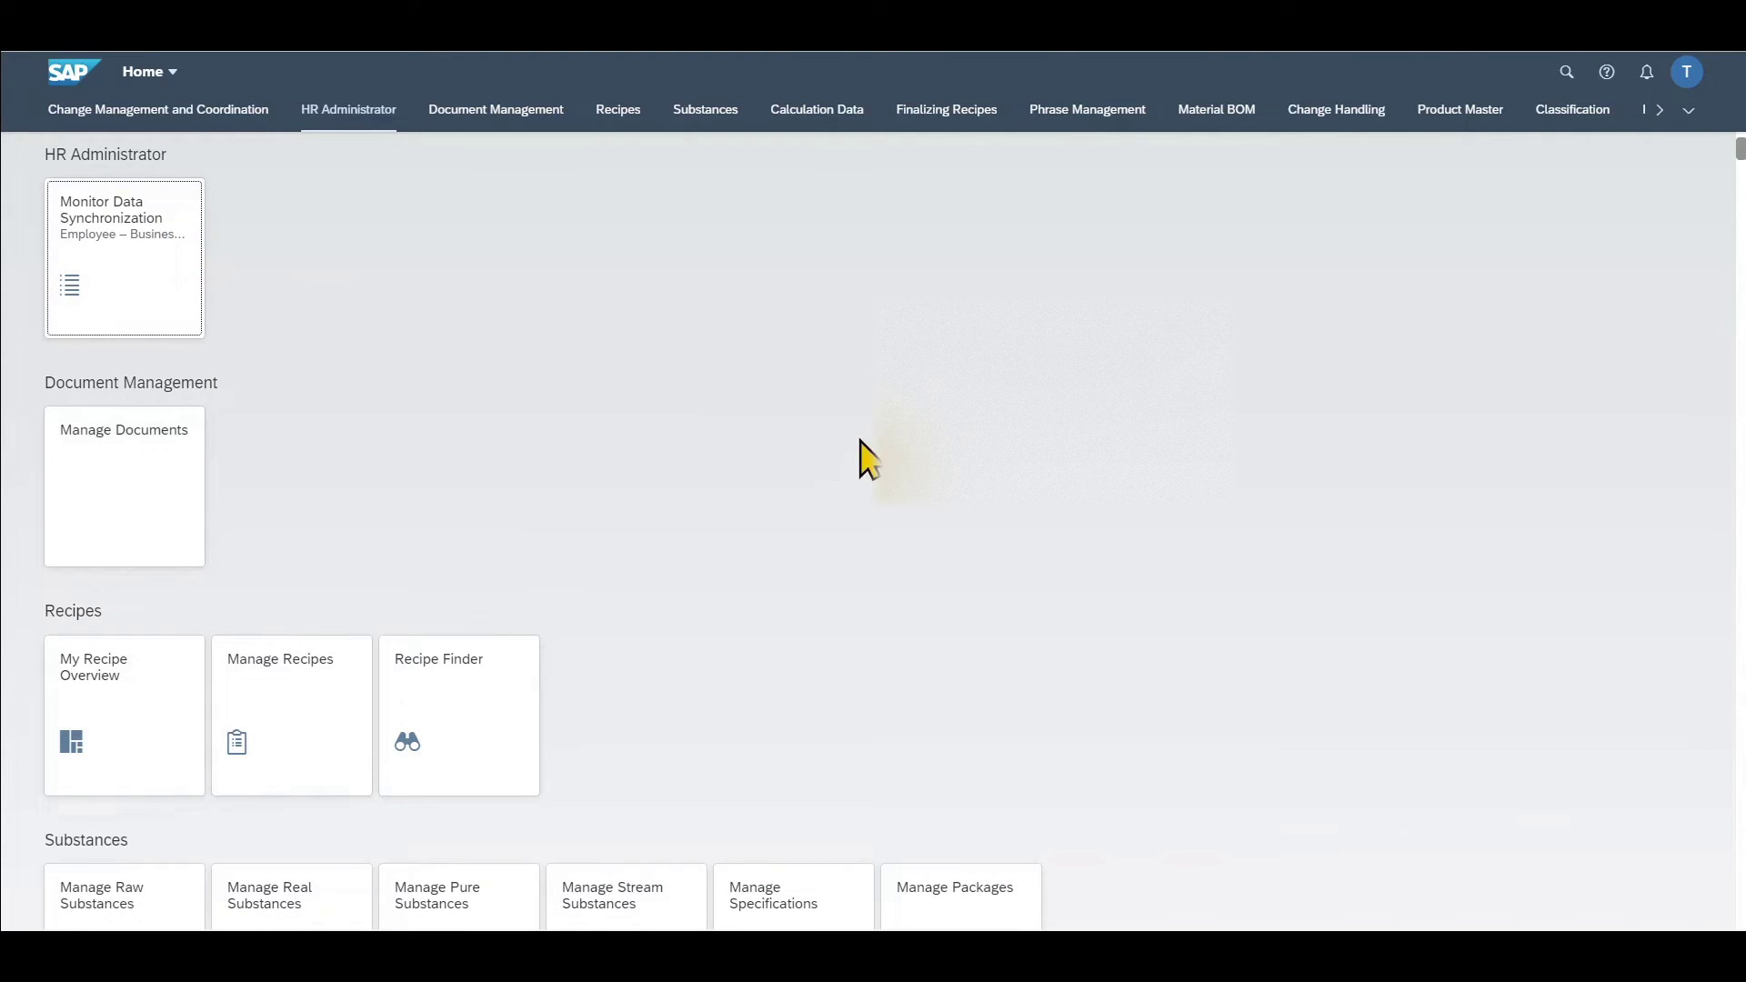
- Re-enable Use Spaces in the Spaces and Pages settings and save
click(1687, 73)
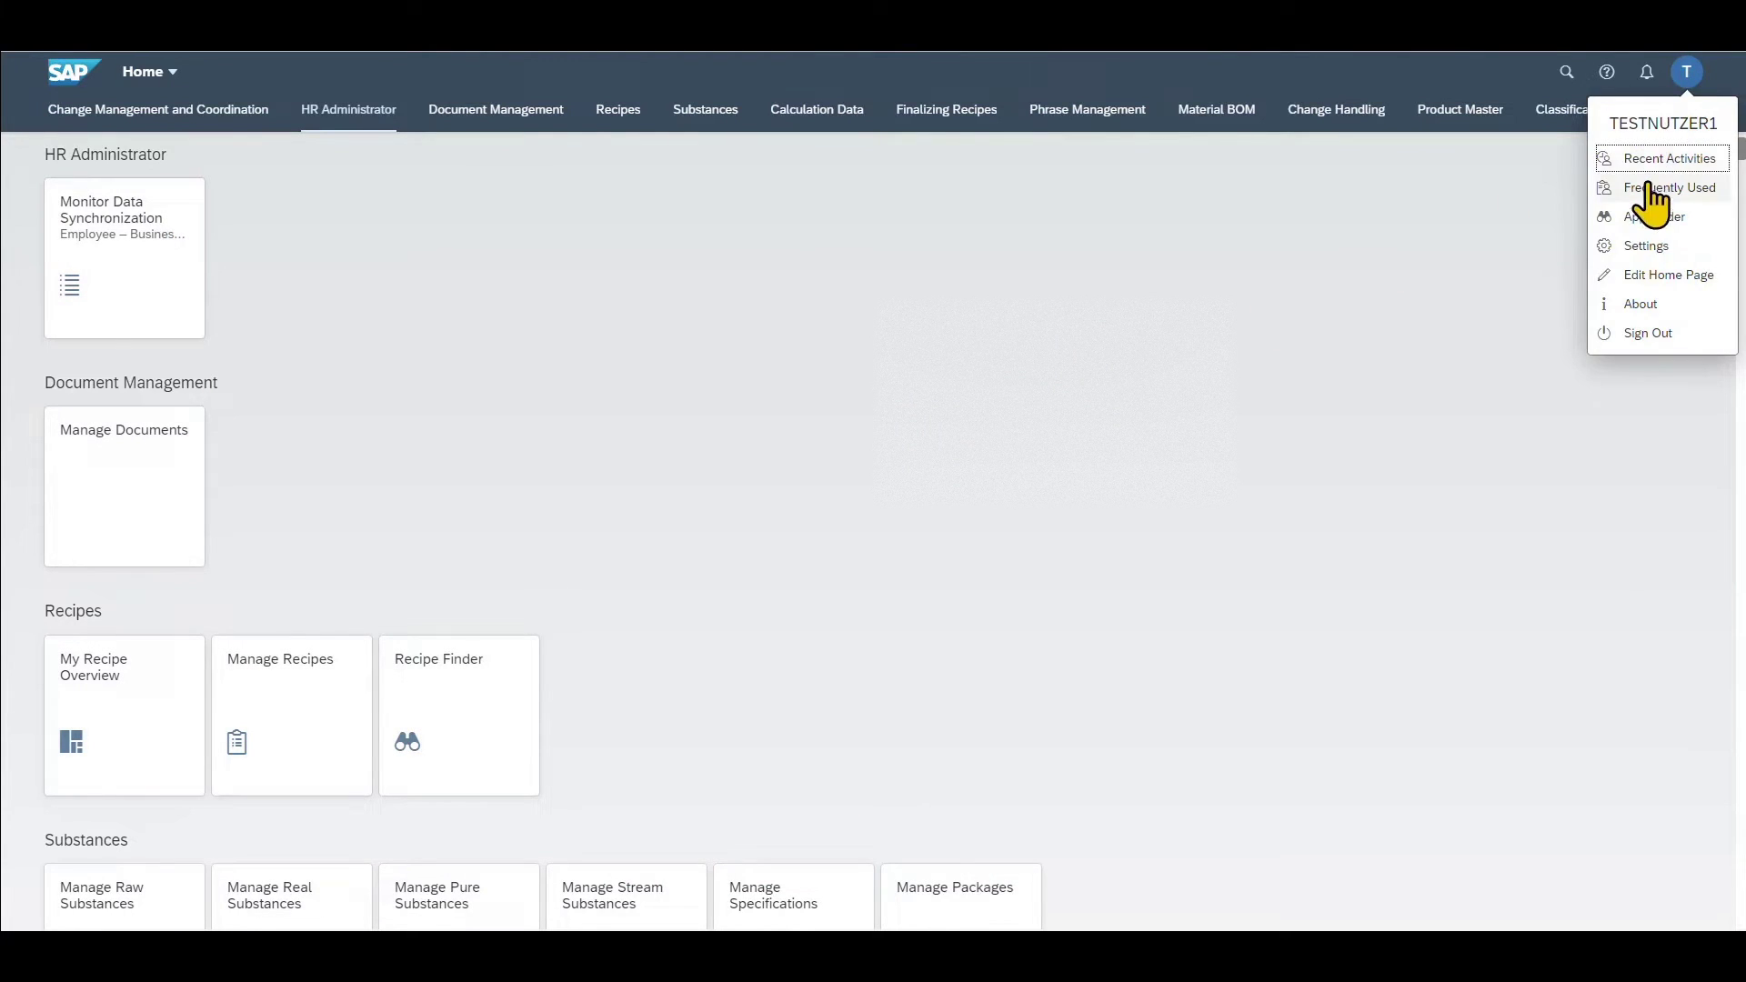
click(1646, 251)
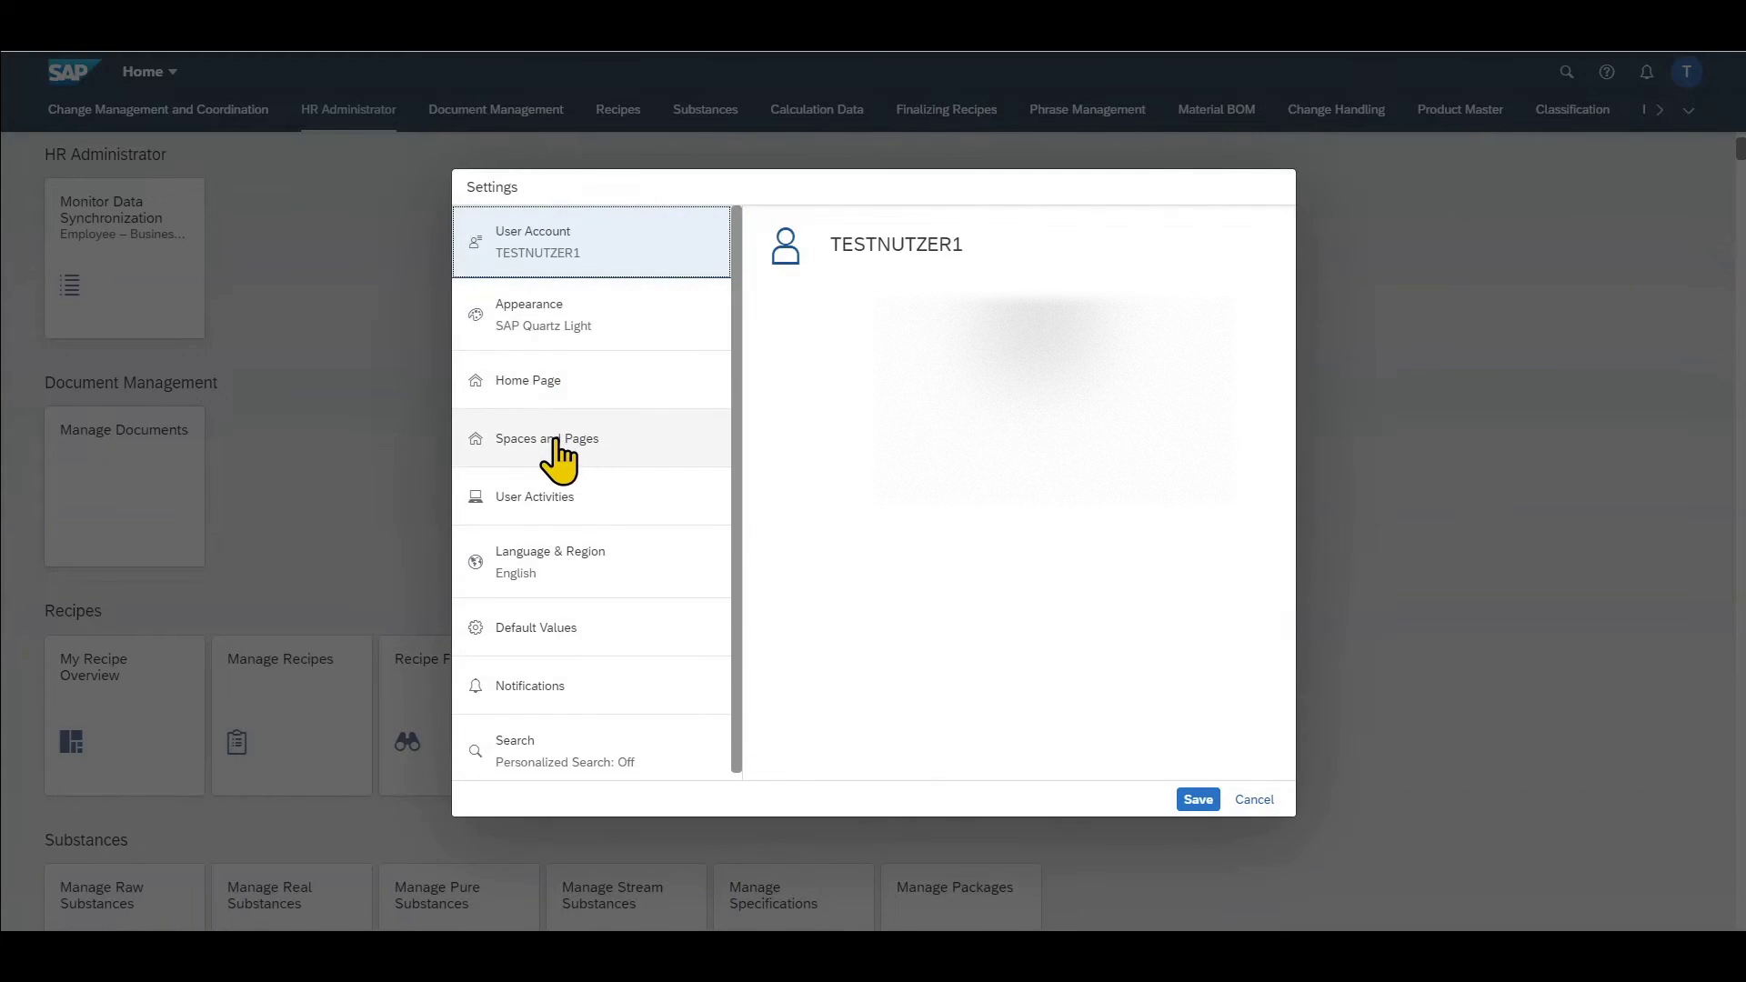
click(556, 442)
click(772, 312)
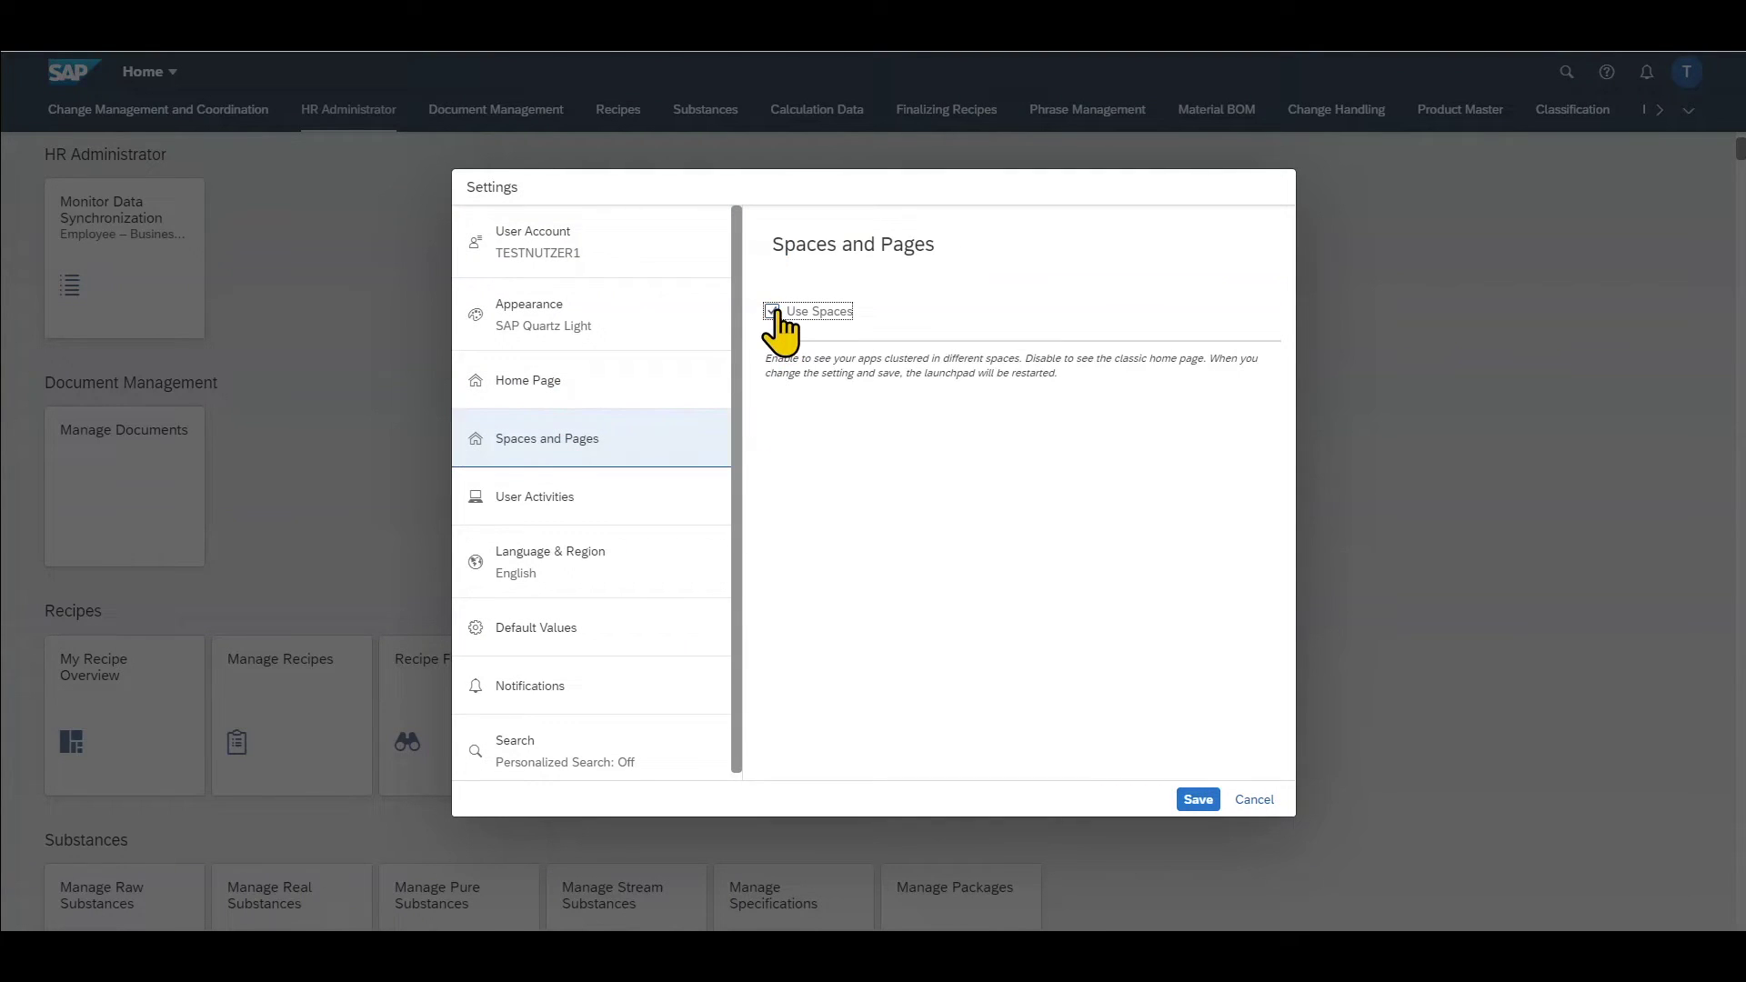
click(1197, 800)
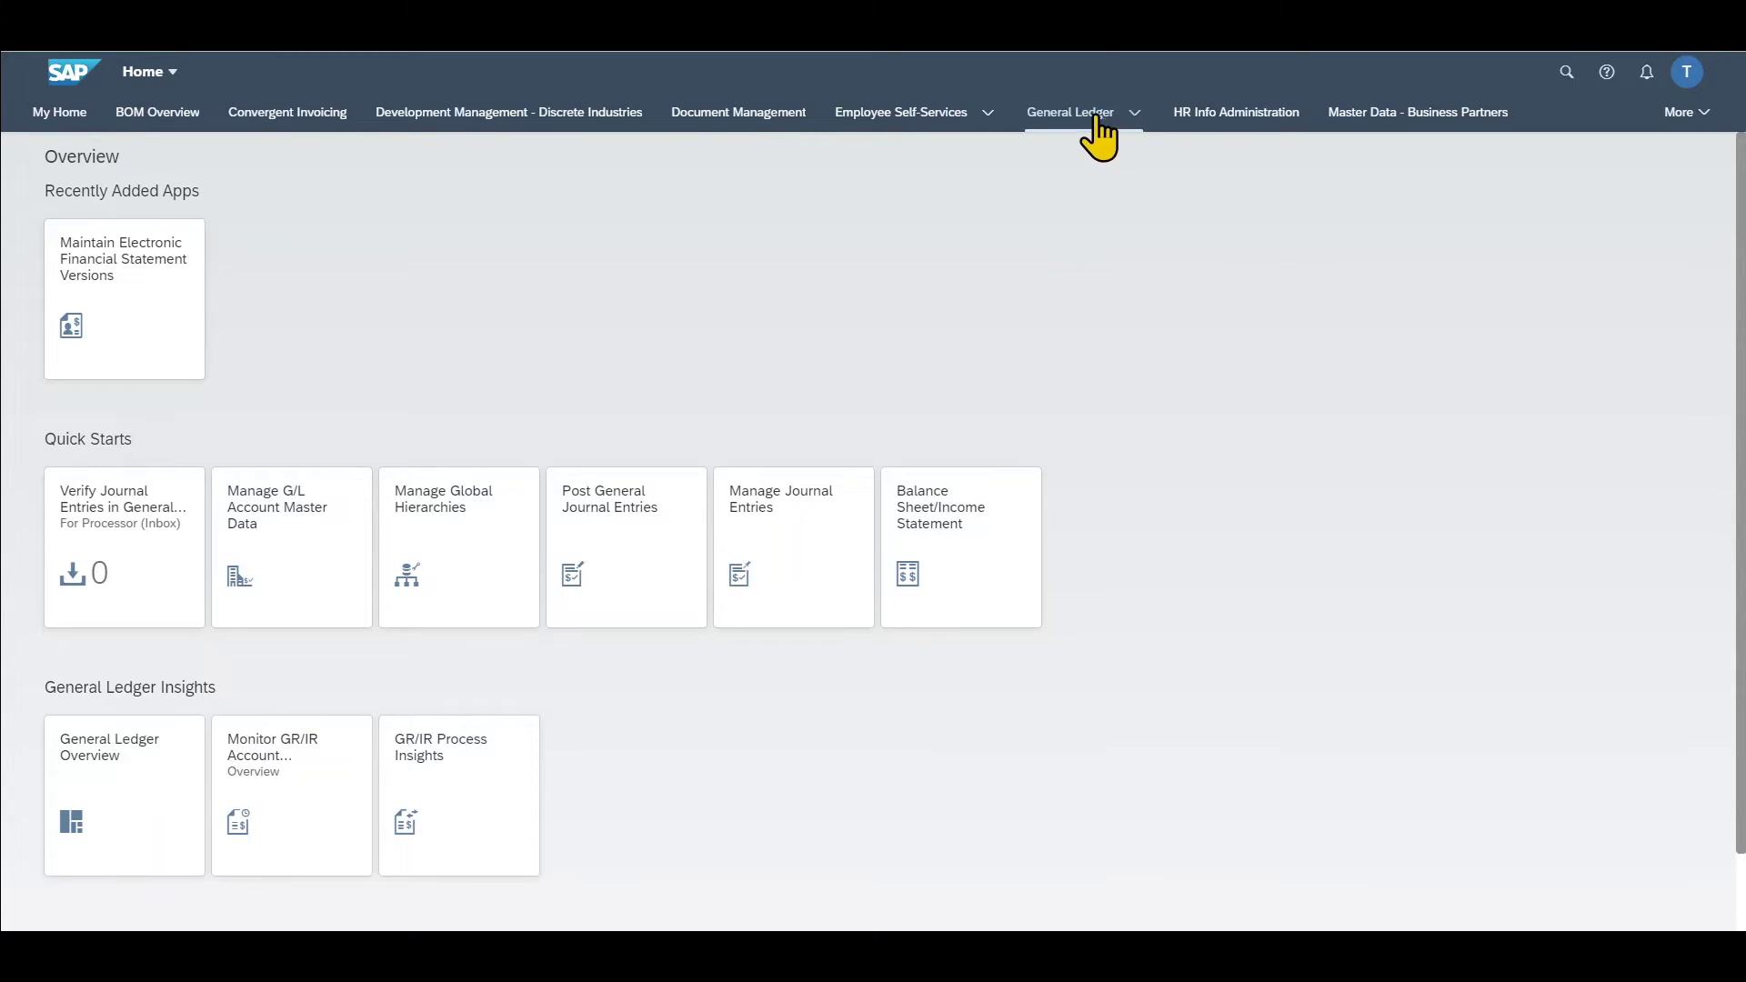
- Open the Journal Entries page of the General Ledger space and start editing that page
click(1134, 113)
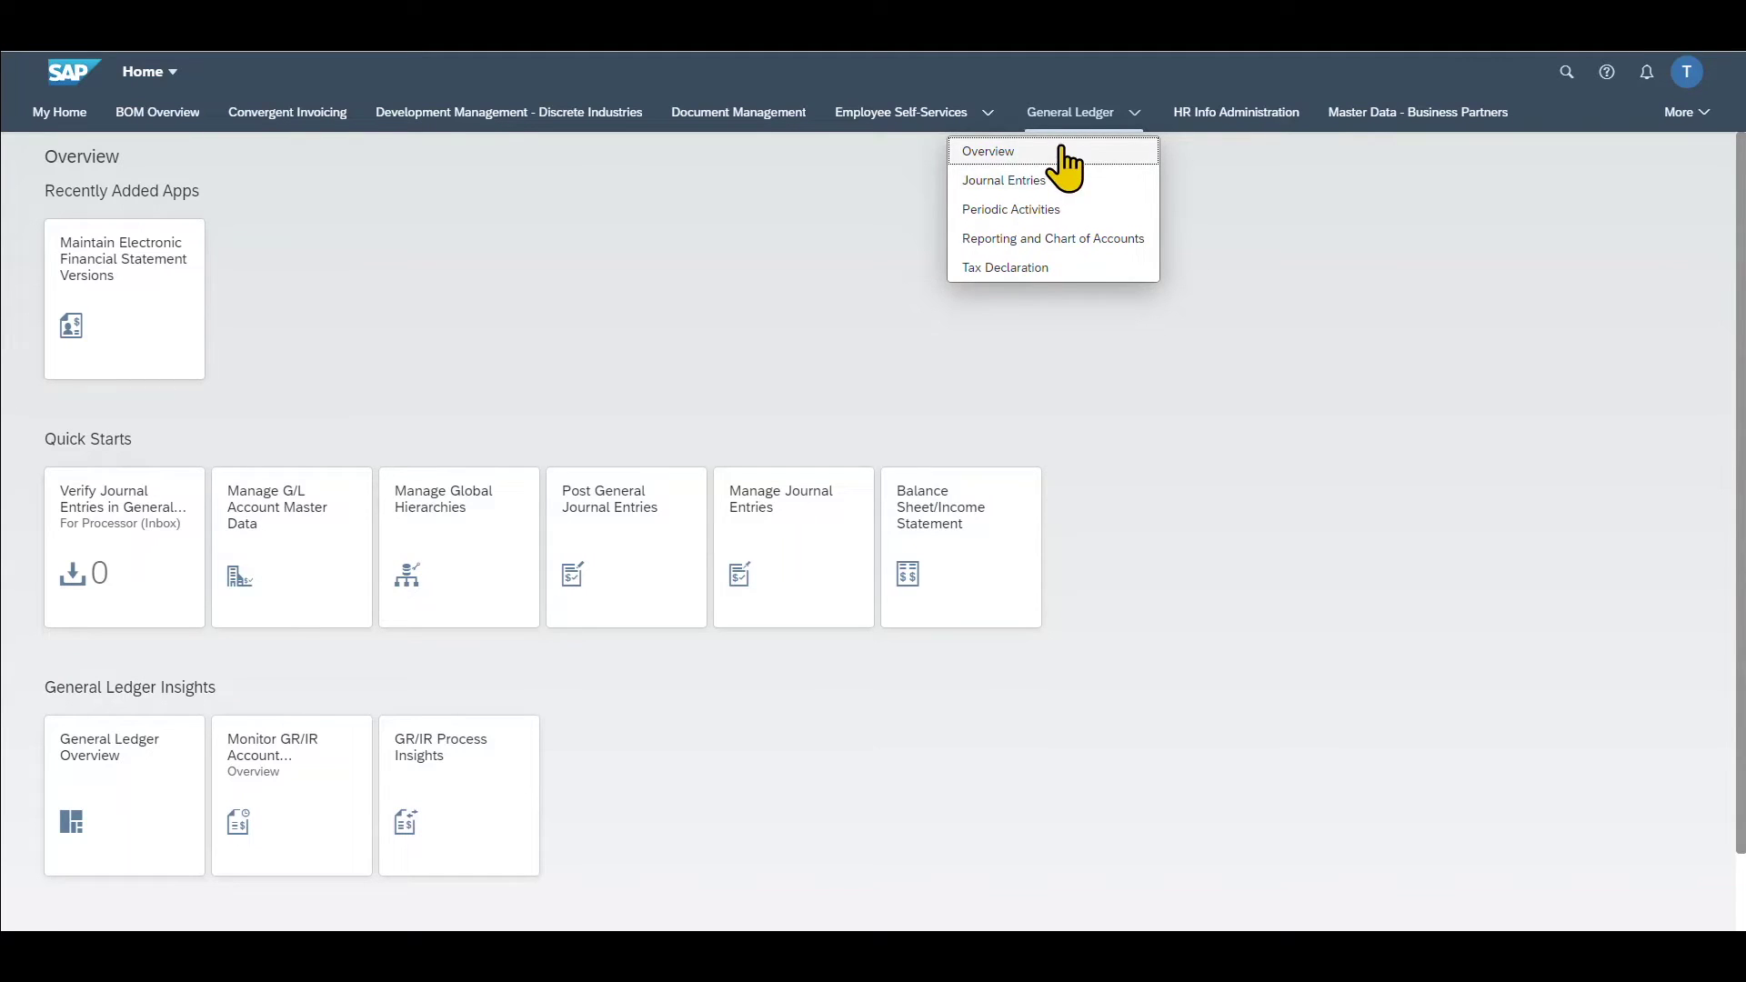
click(1009, 181)
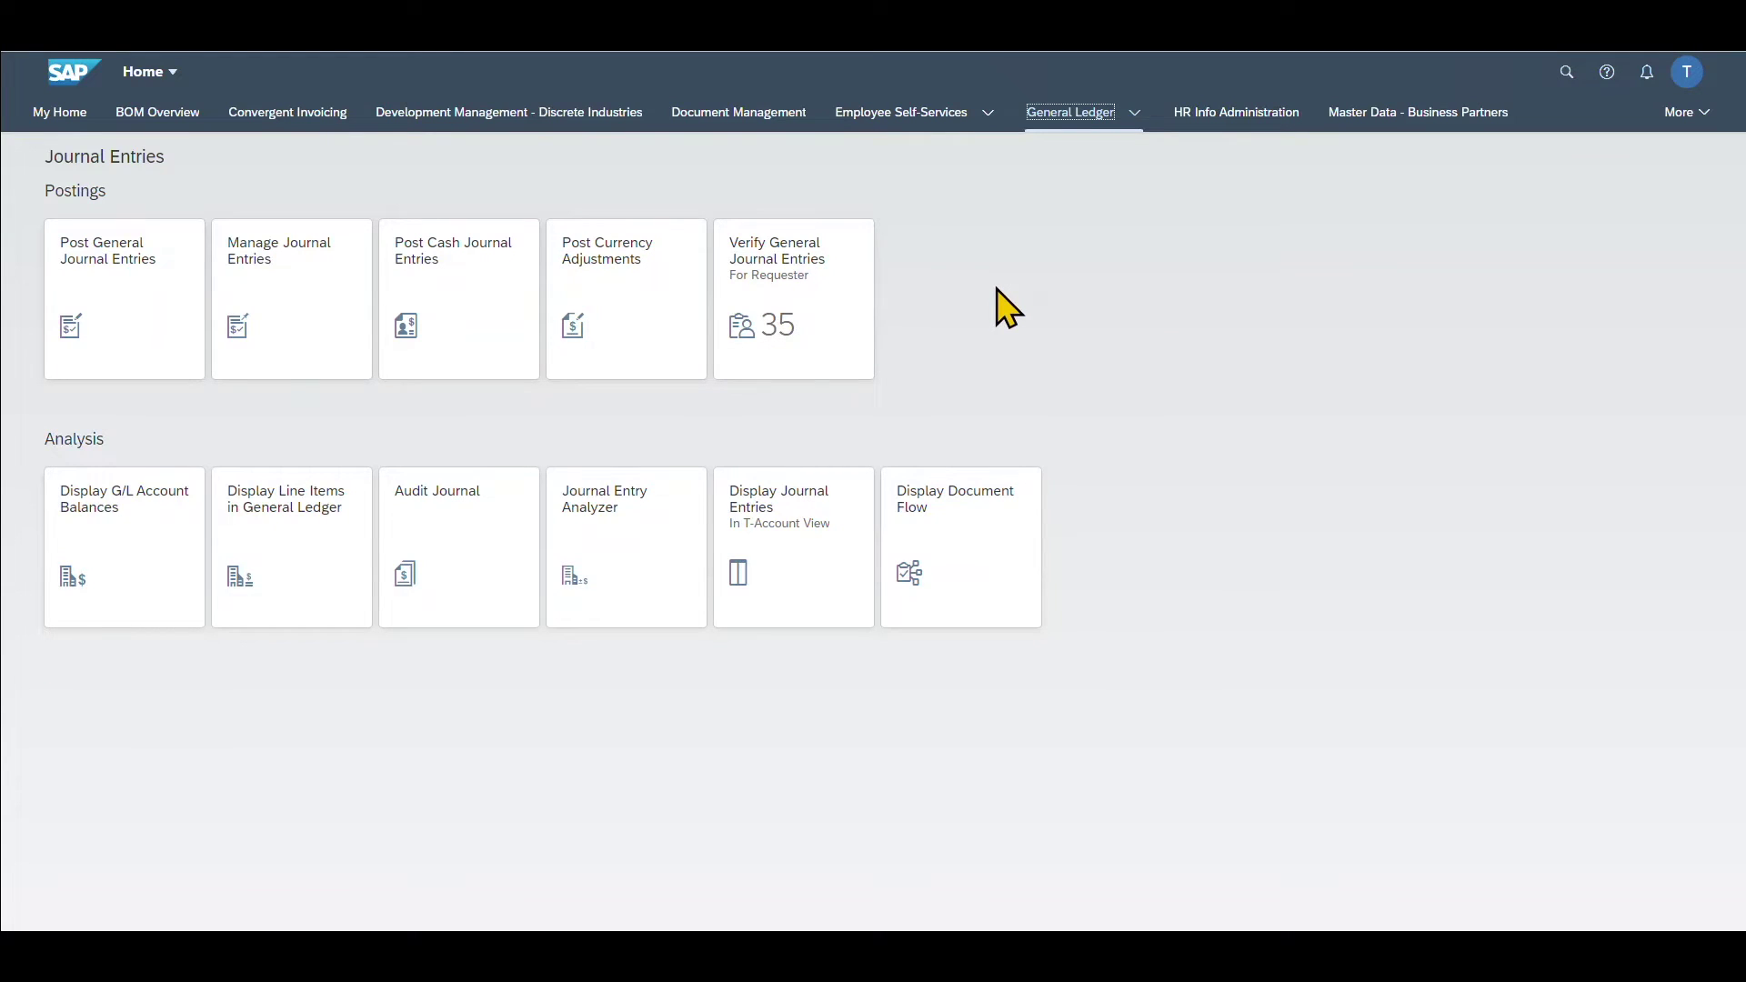
click(1687, 77)
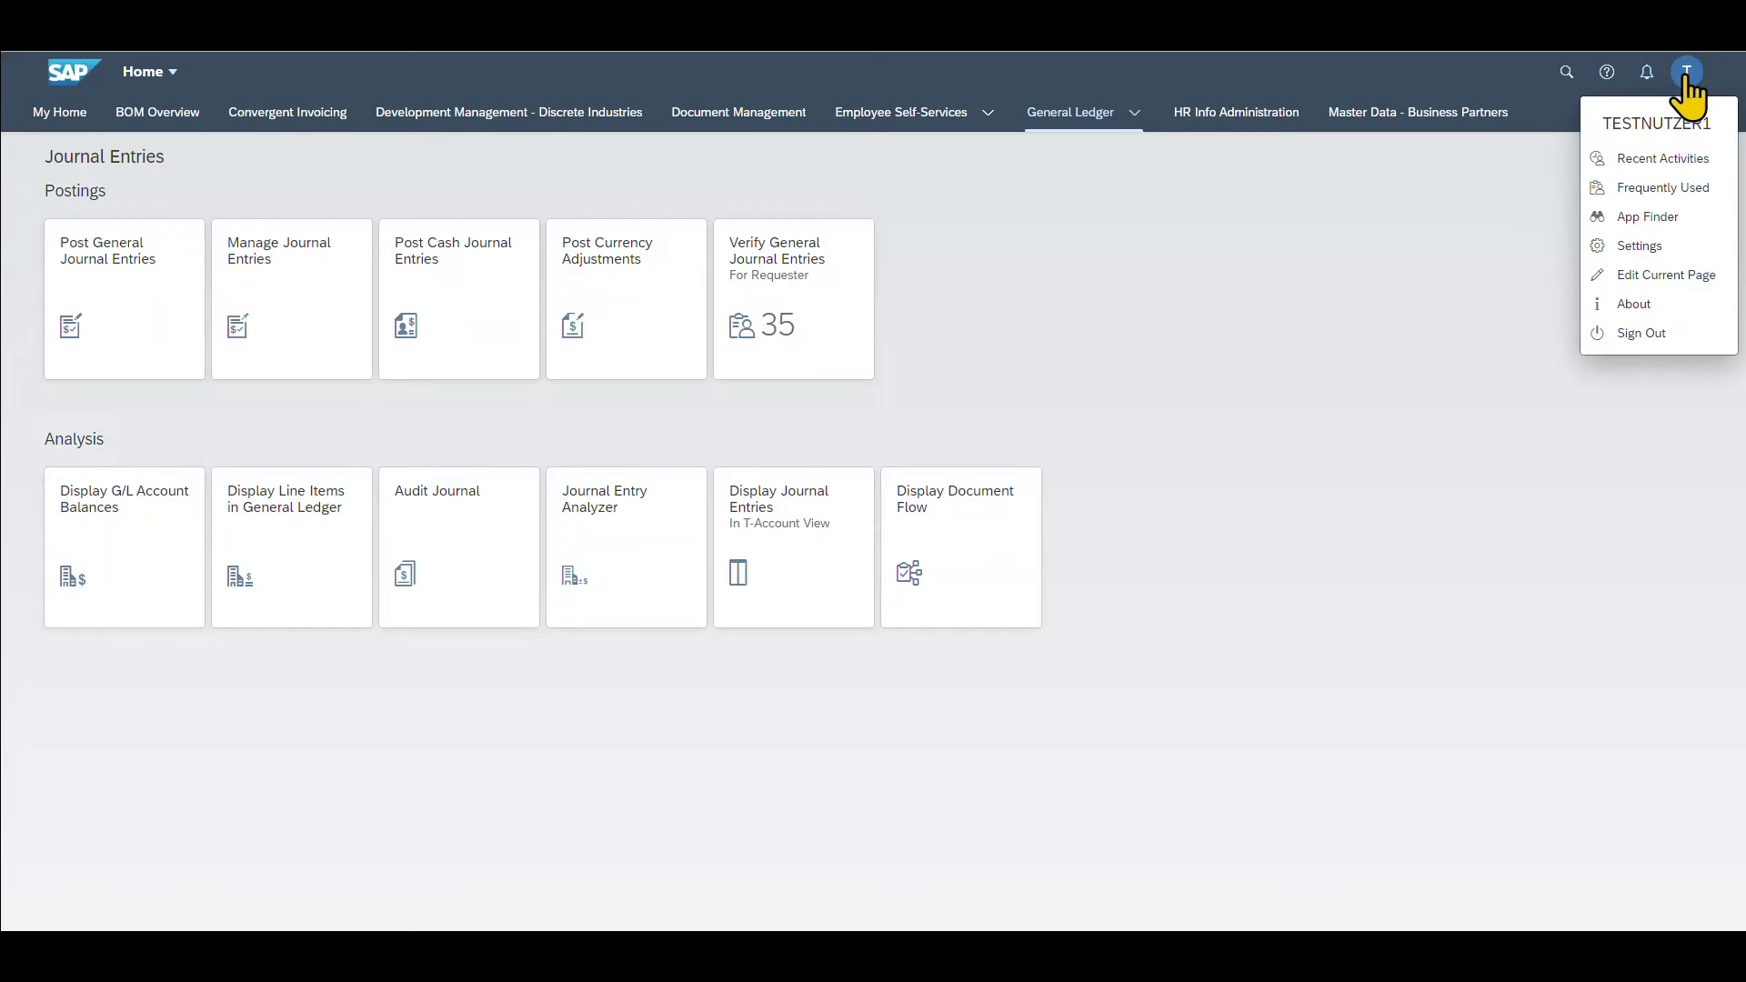
click(1654, 277)
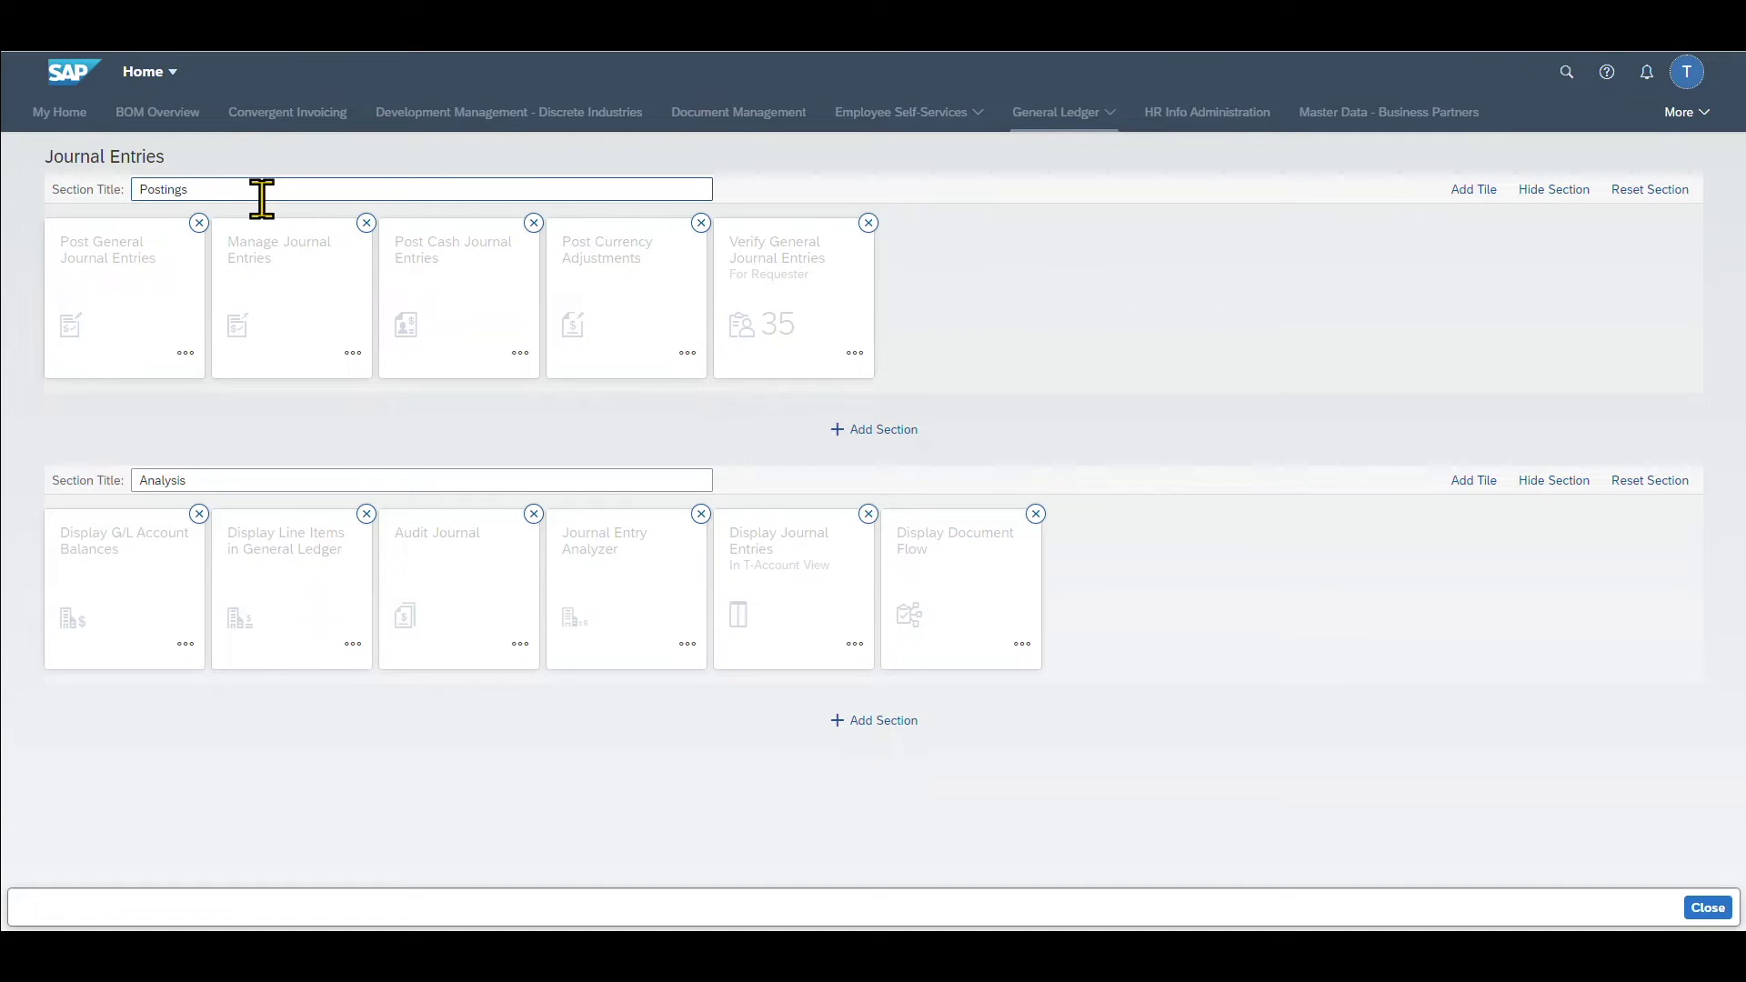
- Rename the Postings section to General Ledger Posting and remove its Verify General Journal Entries and Post Currency Adjustments tiles
drag(232, 195, 125, 187)
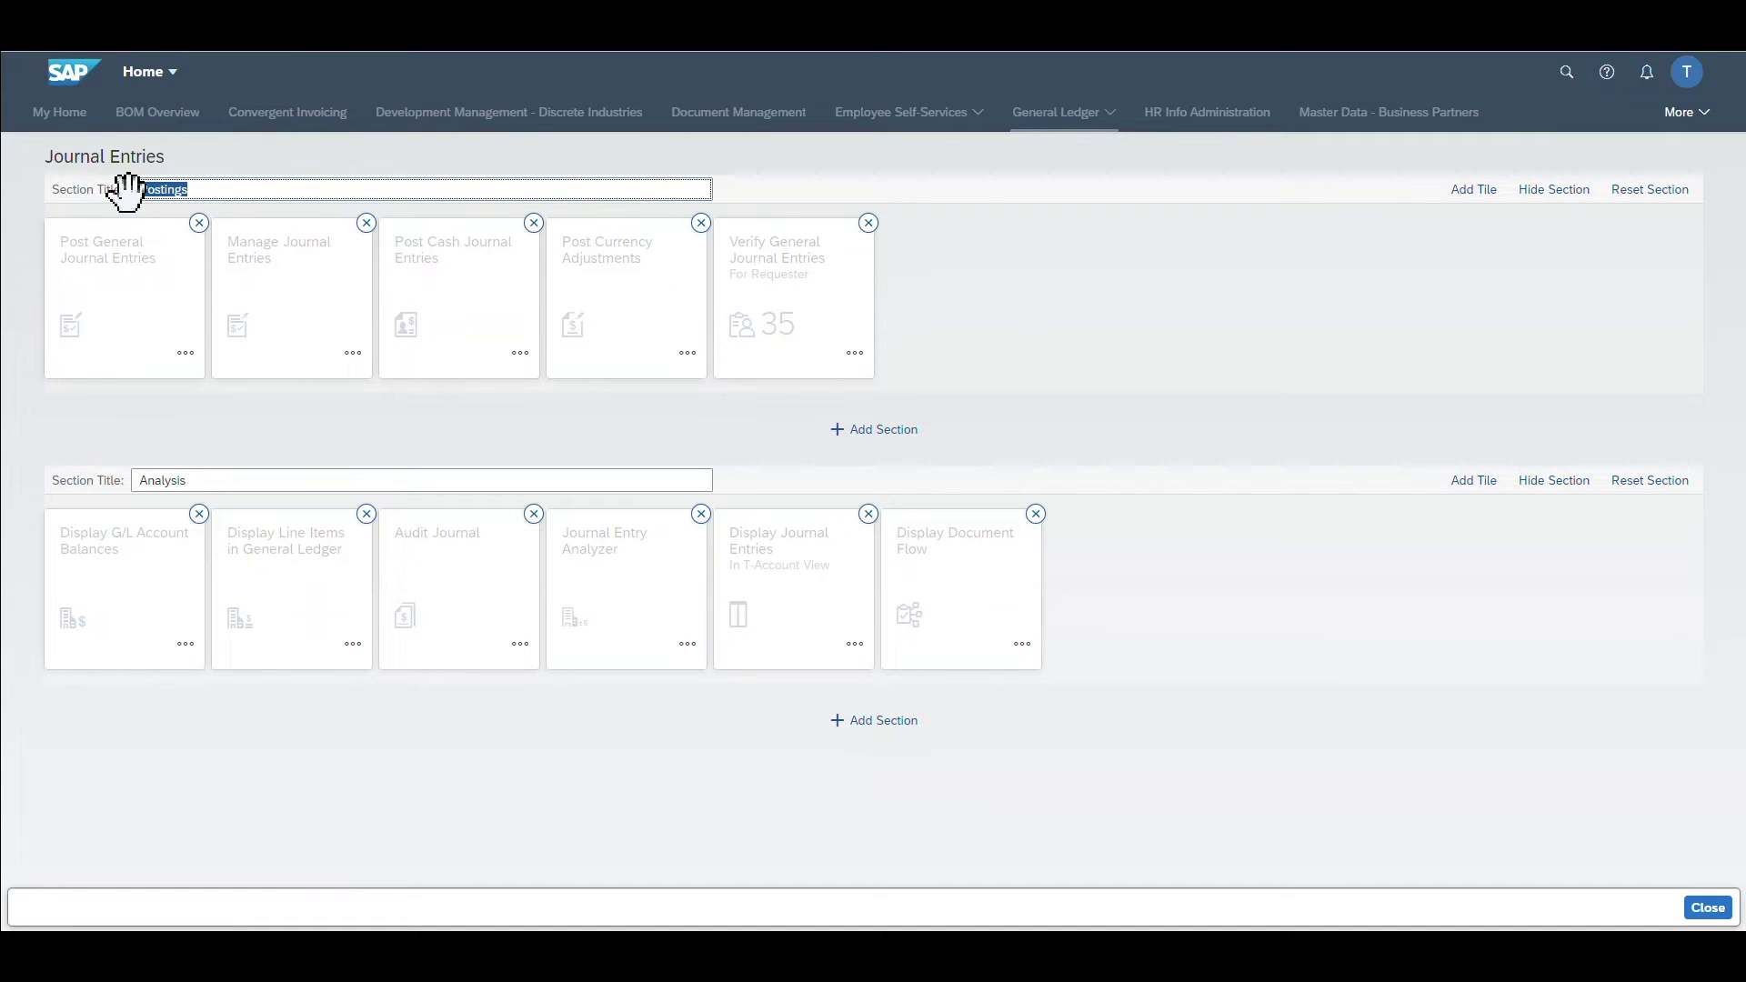
click(243, 188)
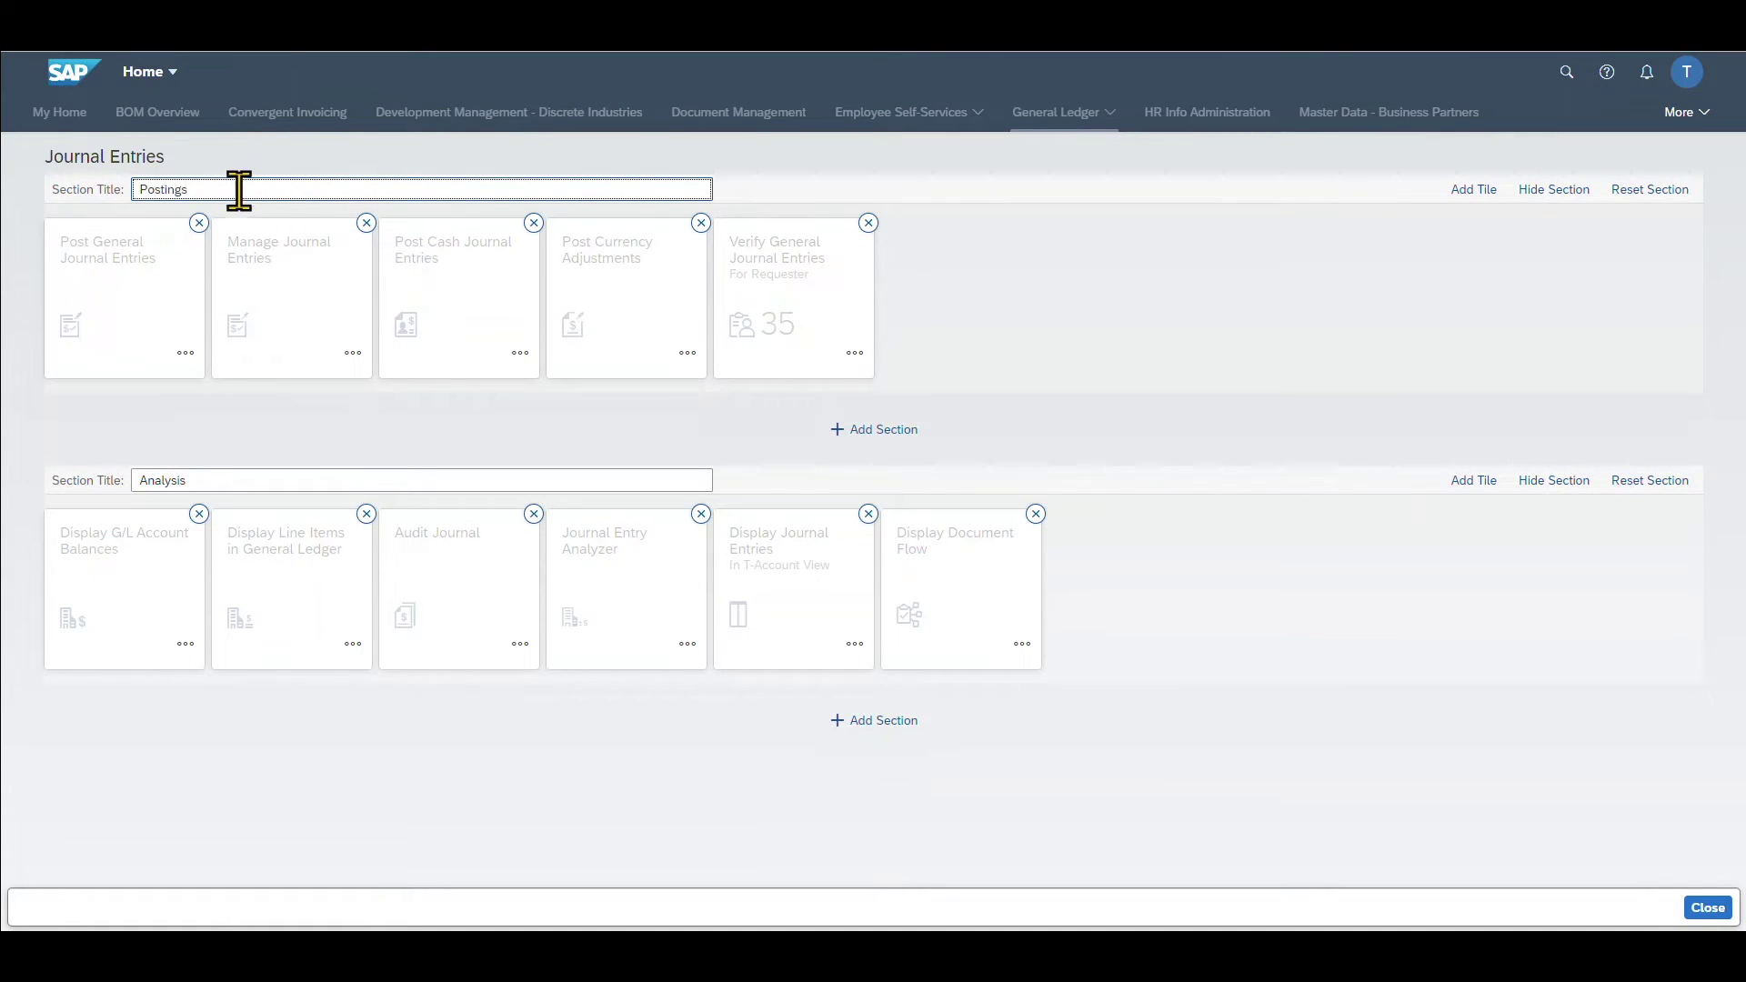
drag(228, 191, 109, 186)
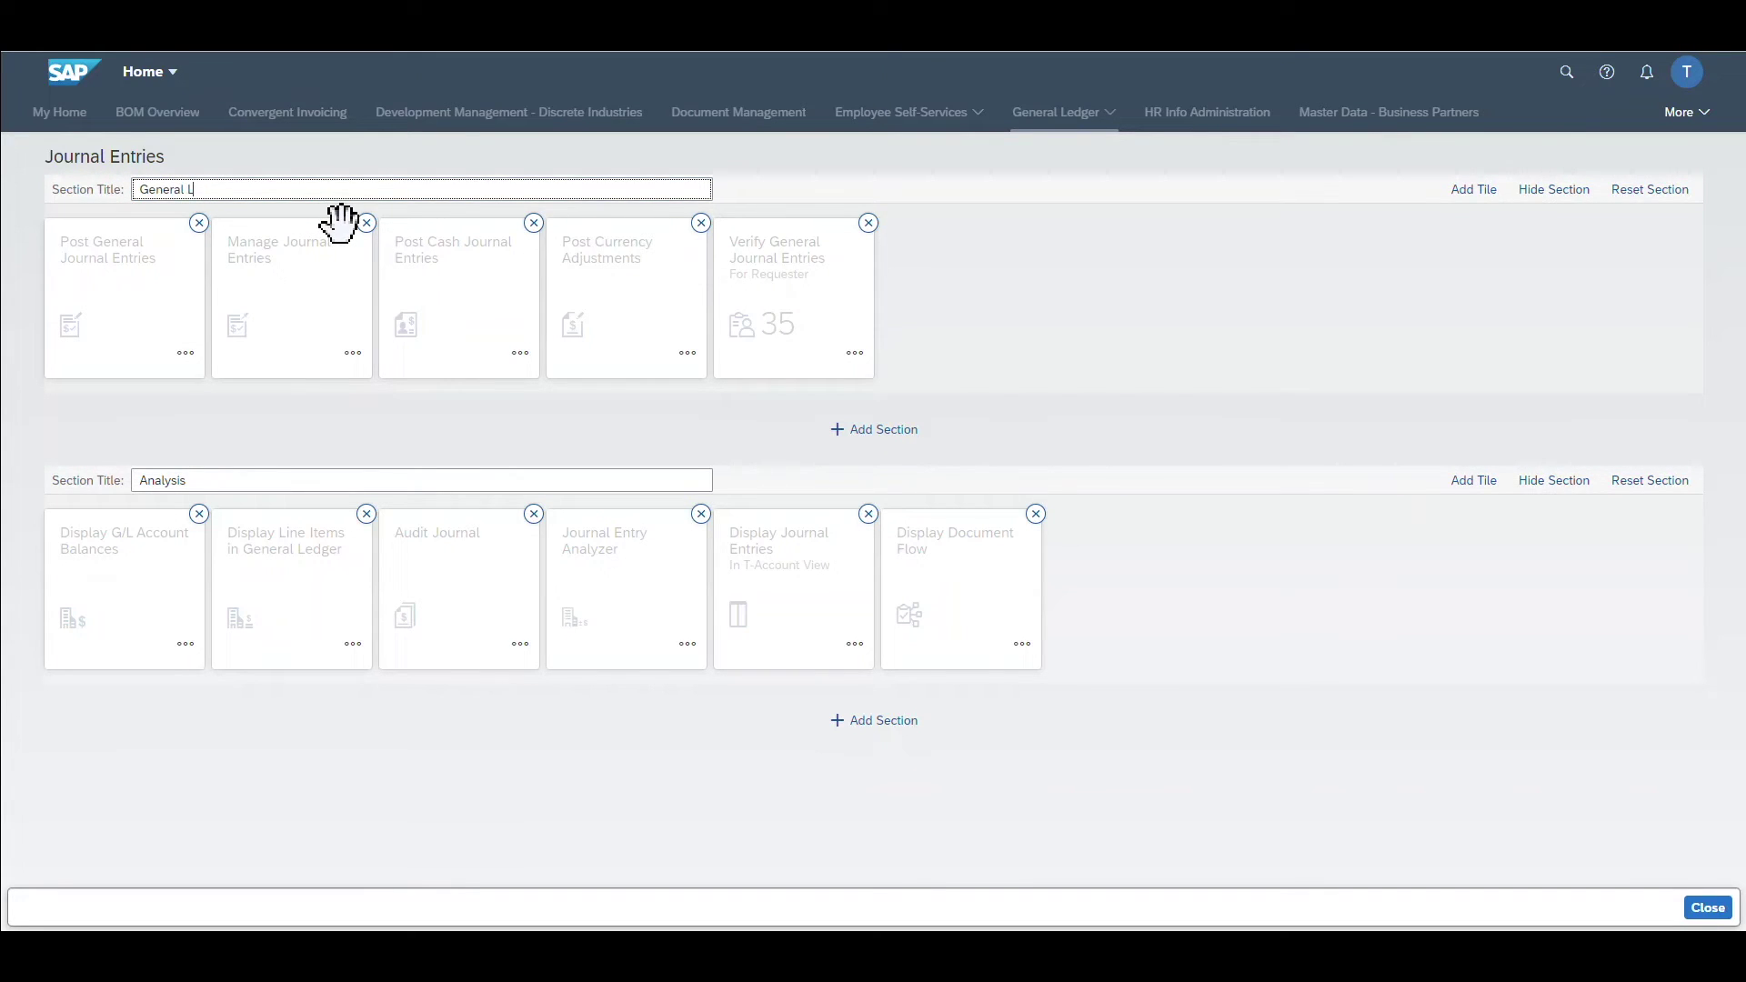
text(General Ledger Posting)
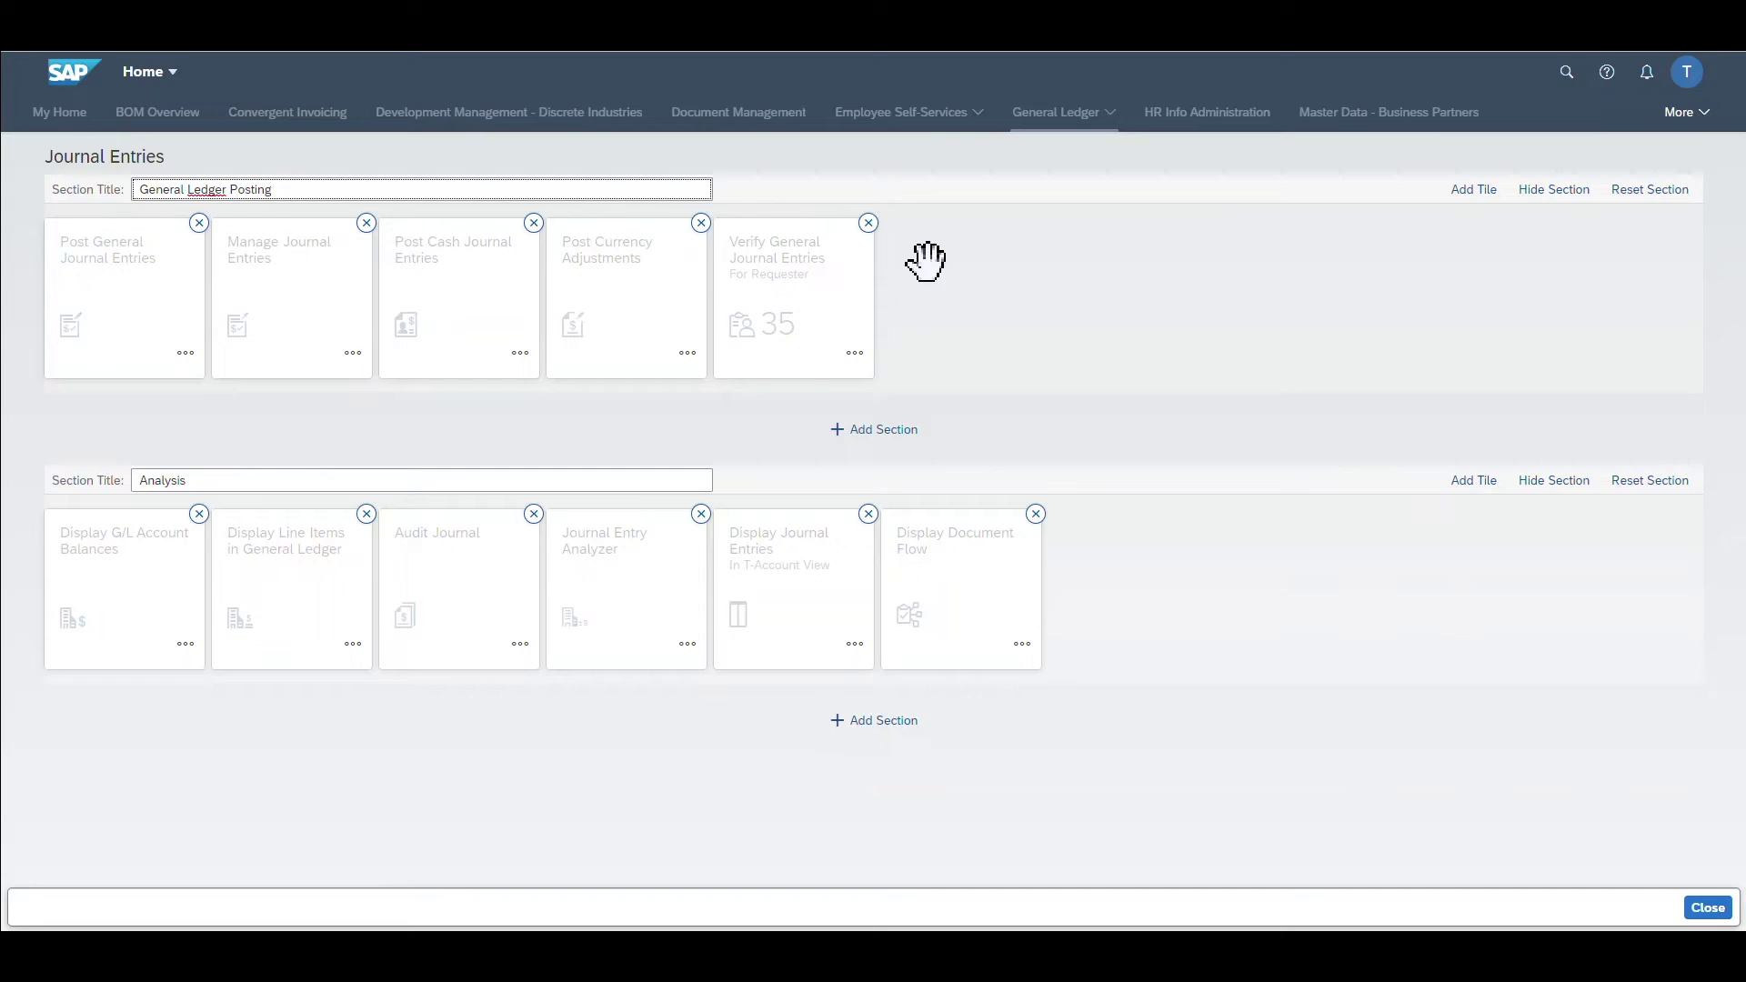
click(869, 223)
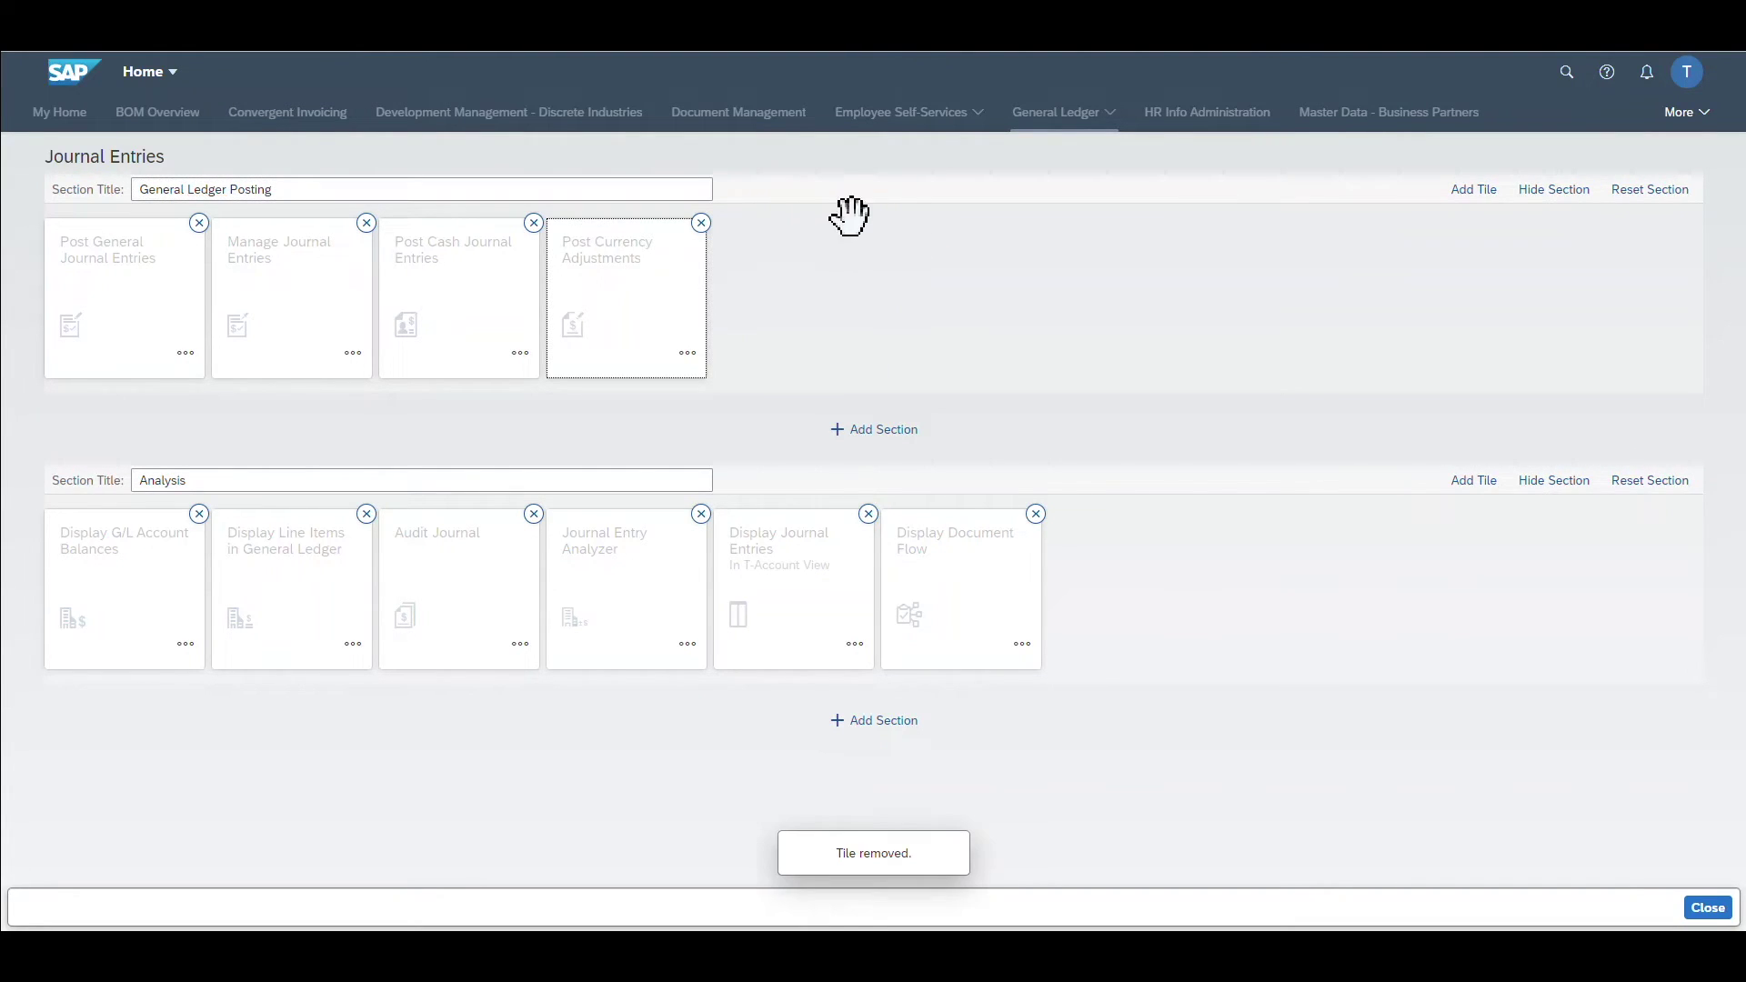
click(701, 224)
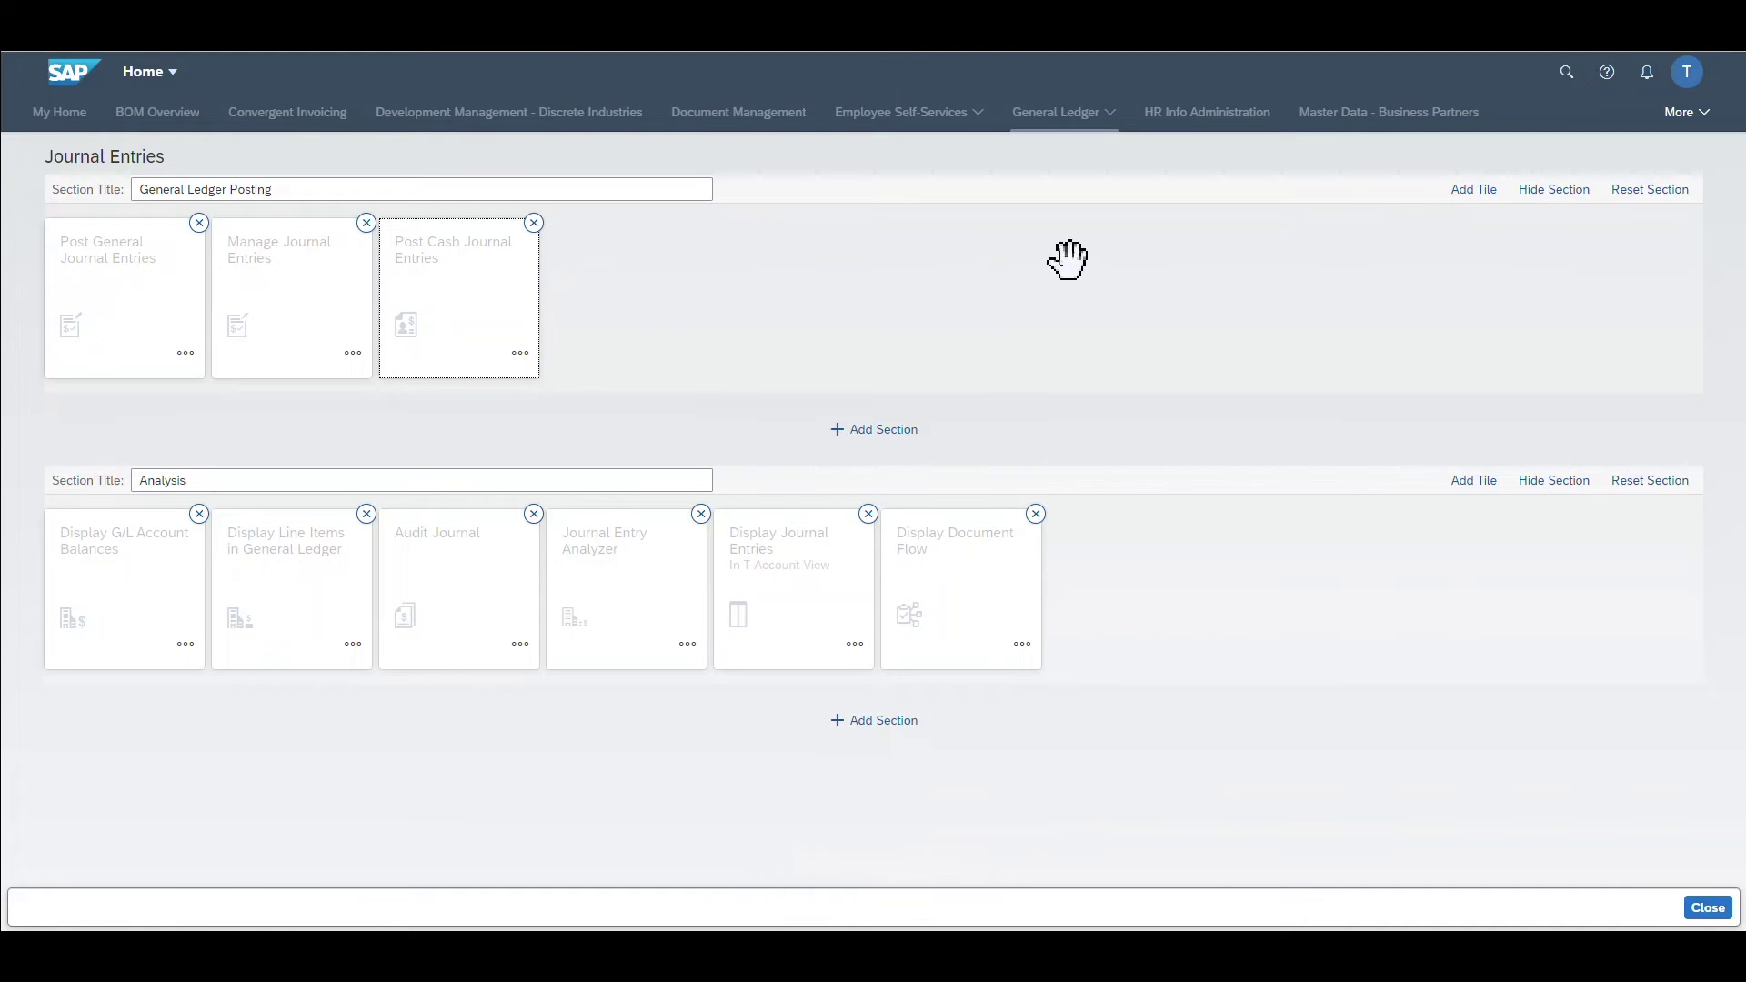
- Add Edit Supplier Invoice Settings, Print Supplier Invoices and Upload Supplier Invoices from the Accounts Payable - Supplier Invoice Processing catalog to General Ledger Posting
click(1470, 210)
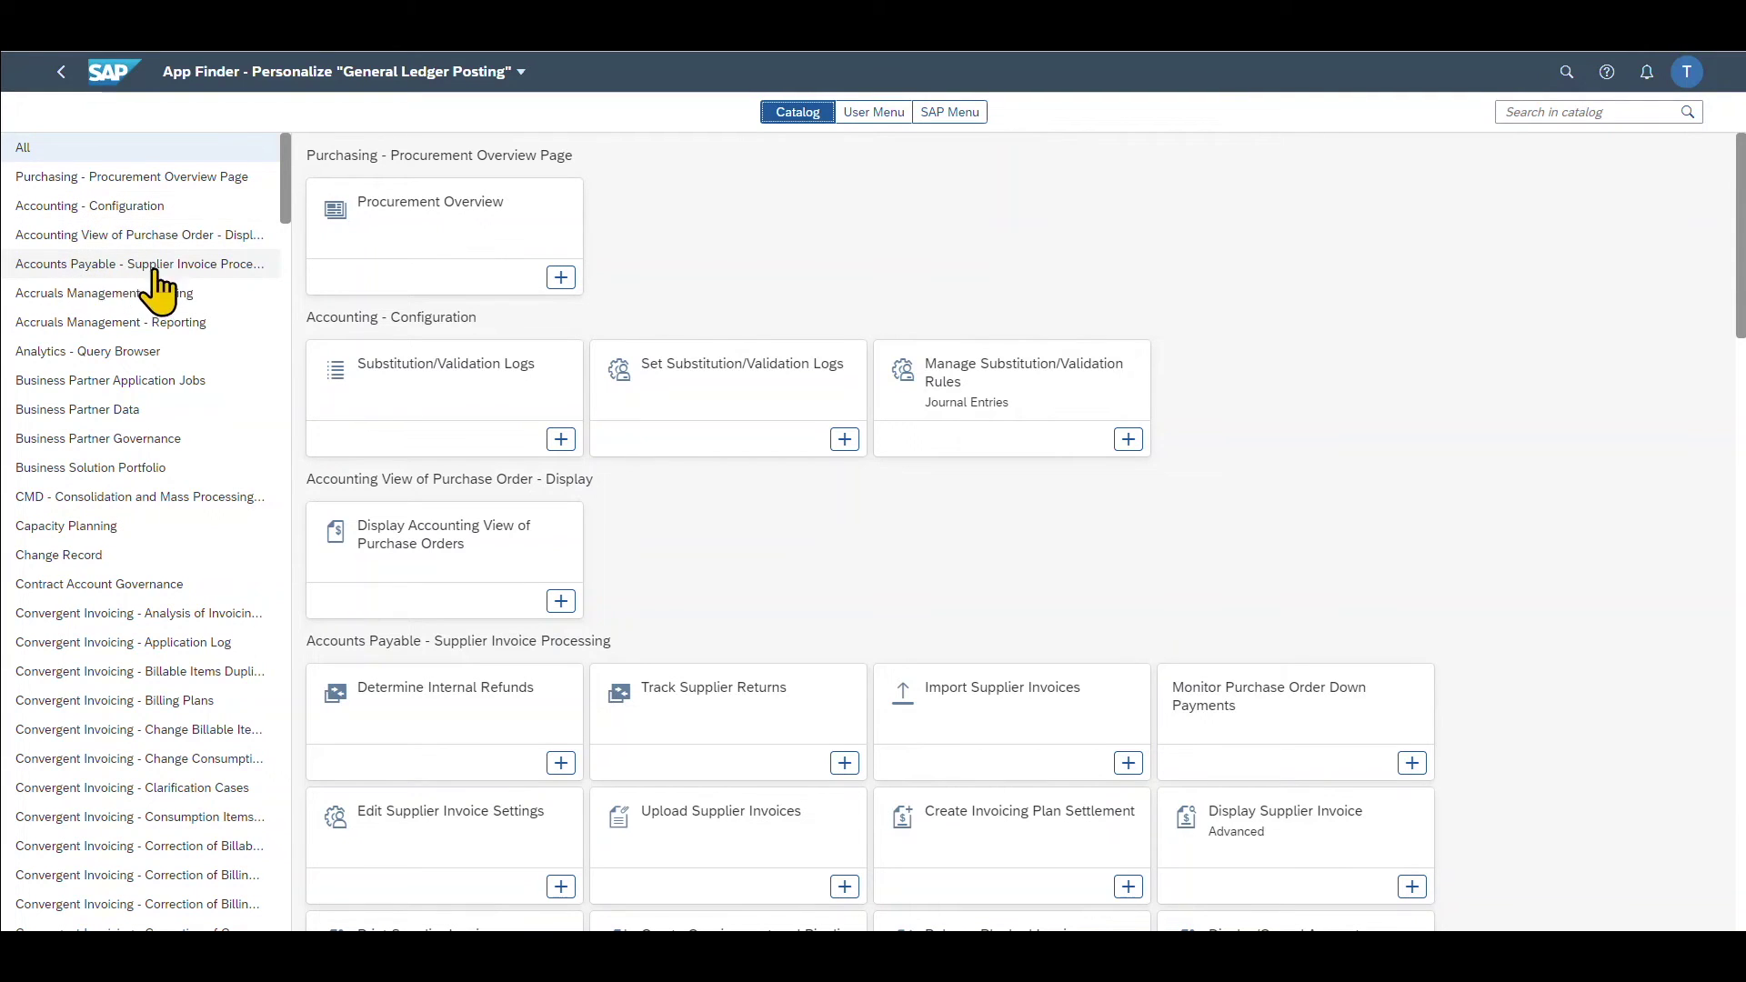
click(132, 272)
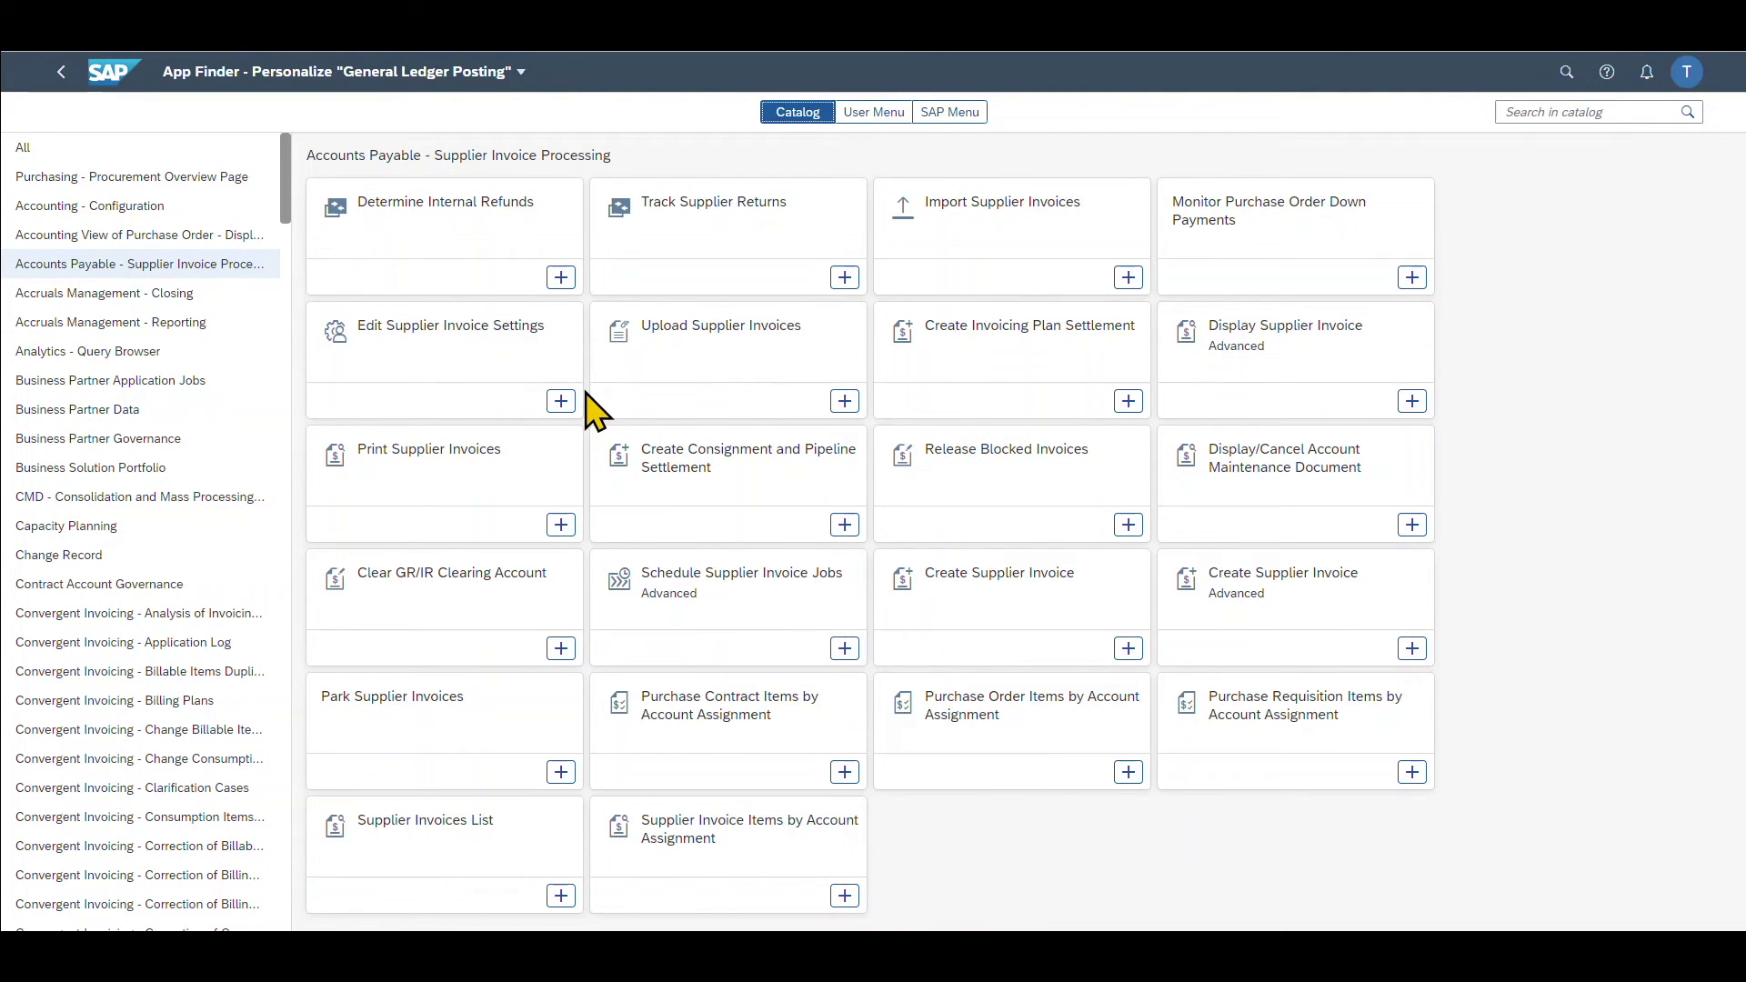
click(561, 401)
click(561, 525)
click(845, 401)
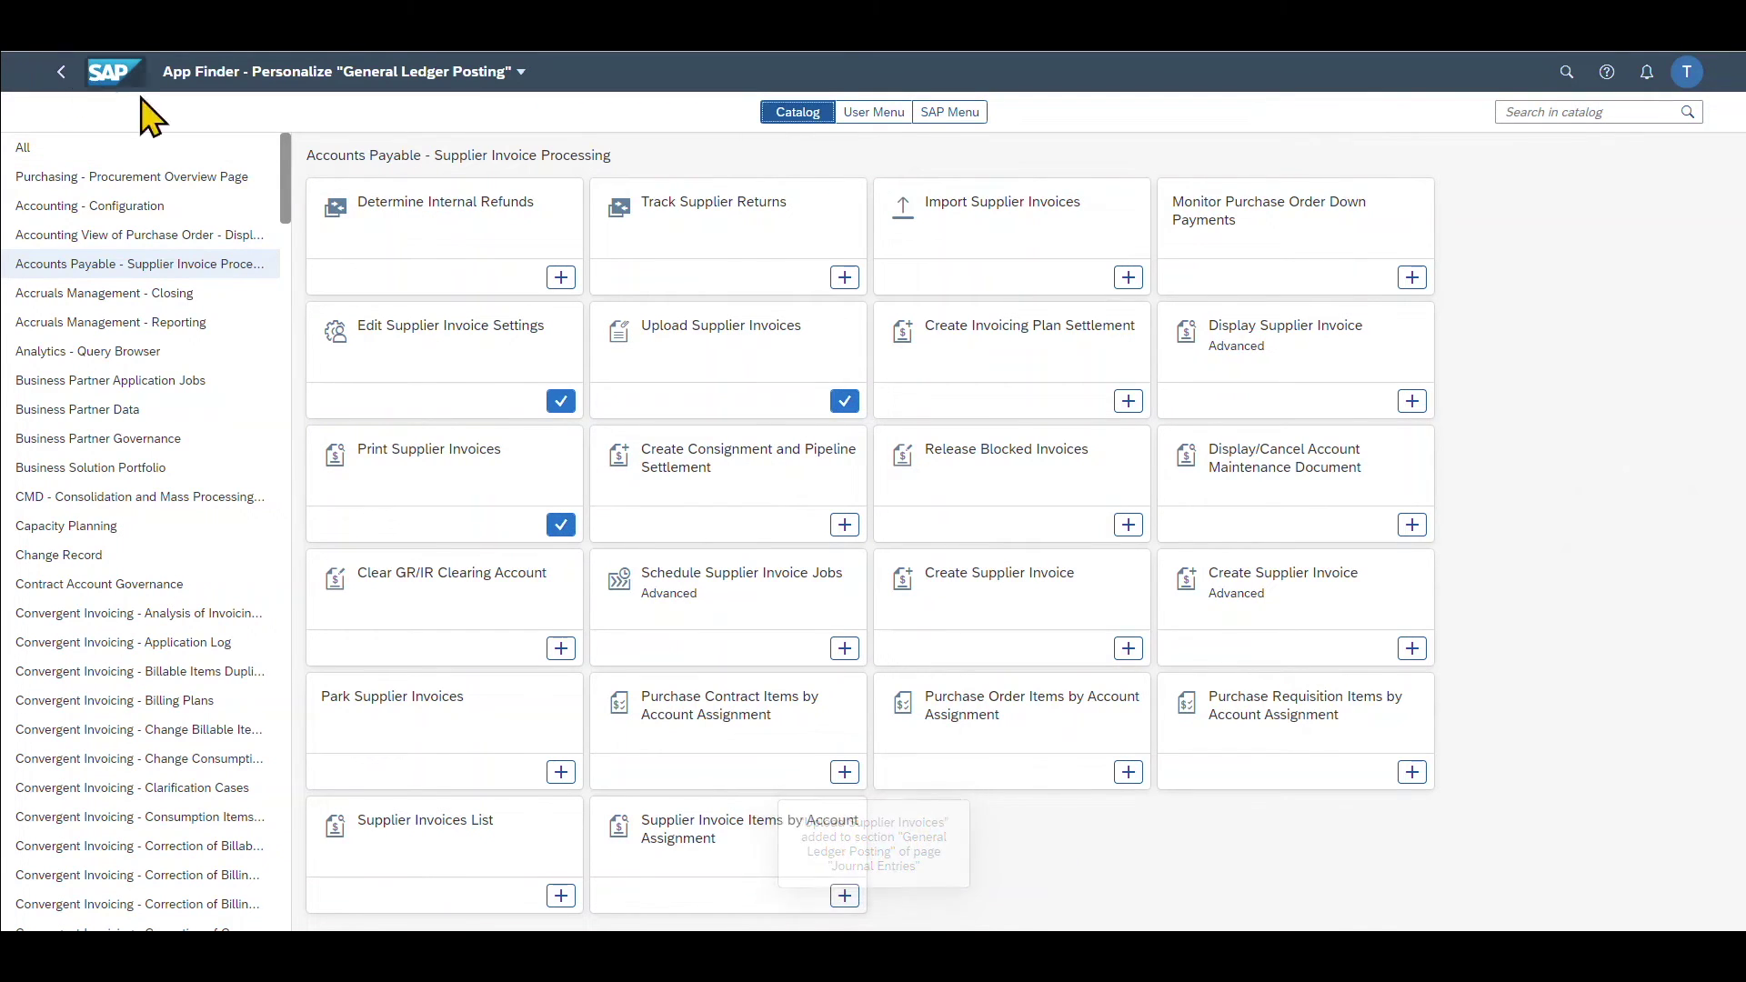
click(61, 73)
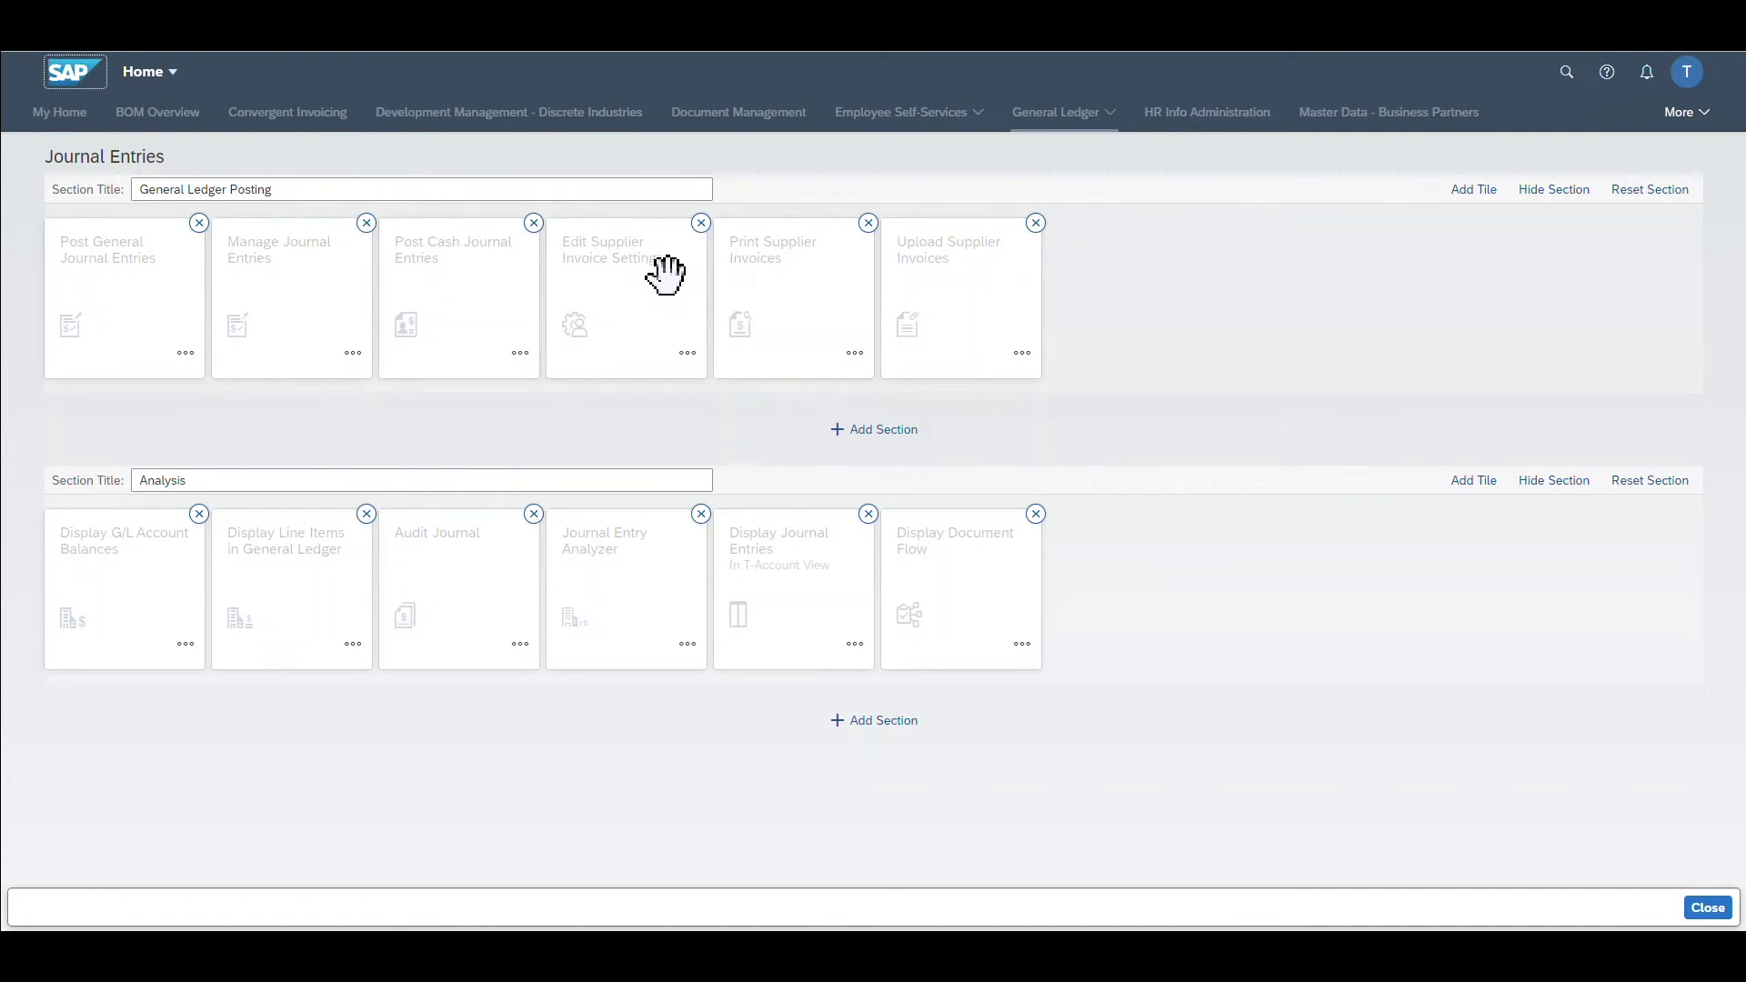
- Move the Edit Supplier Invoice Settings tile to second place, hide the General Ledger Posting section and leave page editing
drag(643, 284, 313, 285)
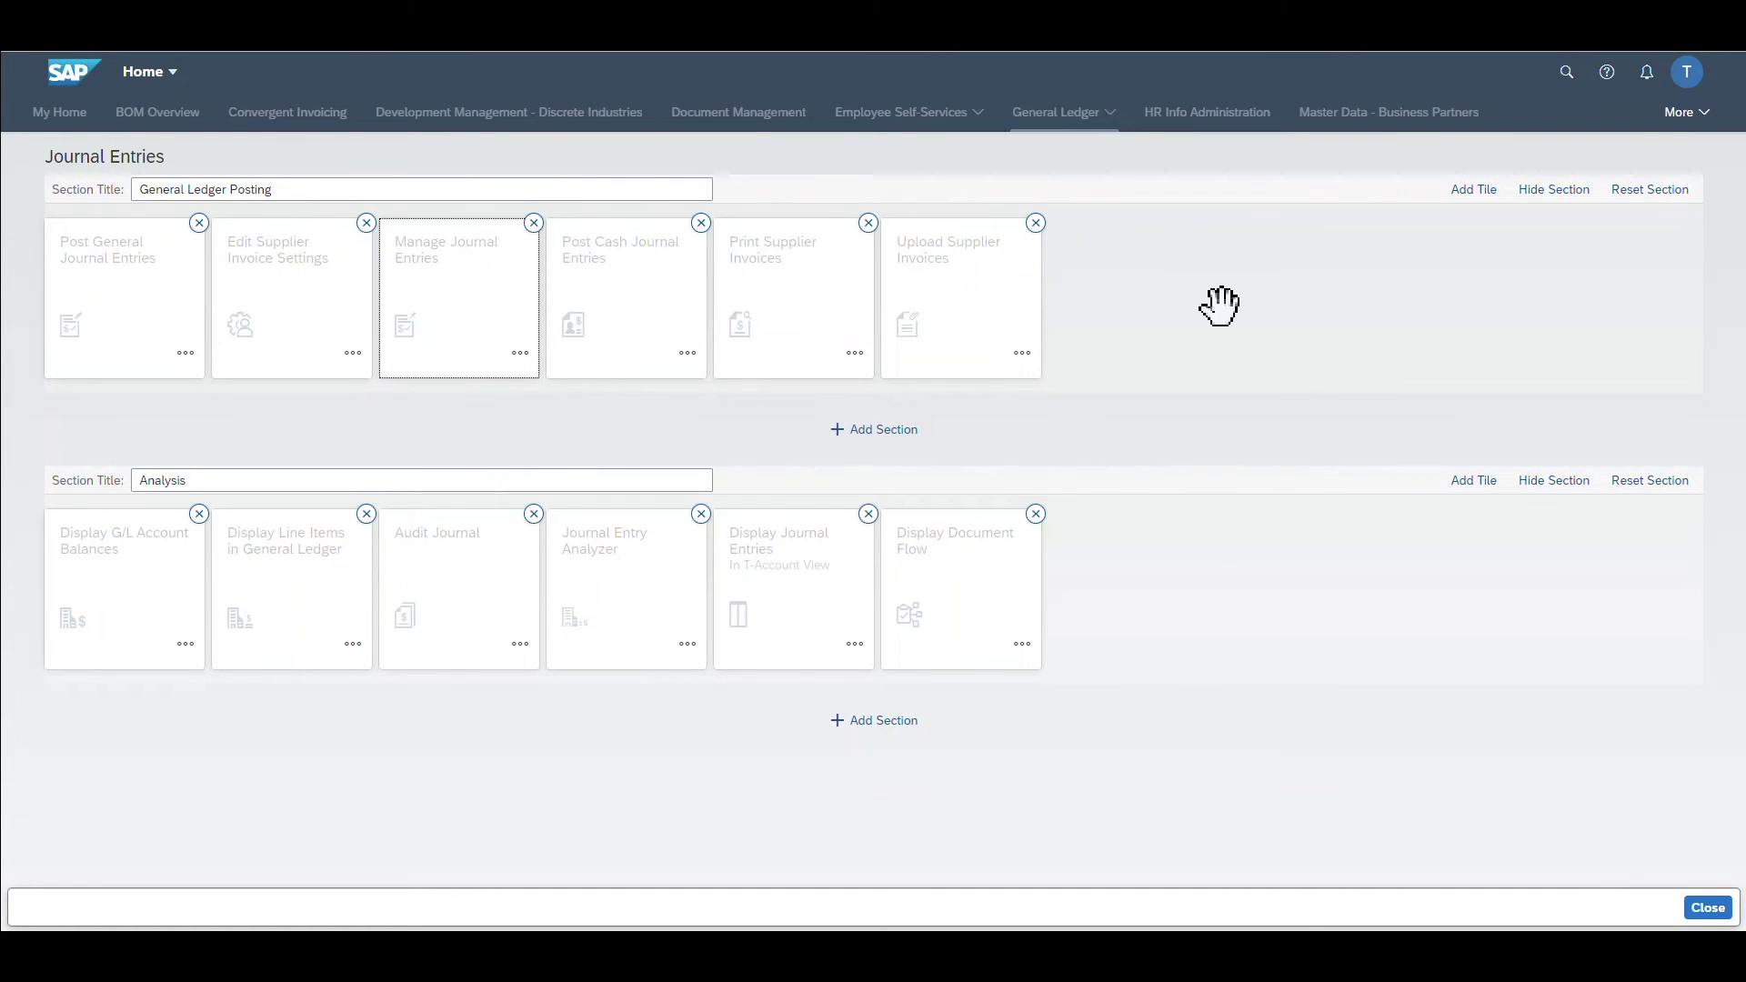
click(1562, 193)
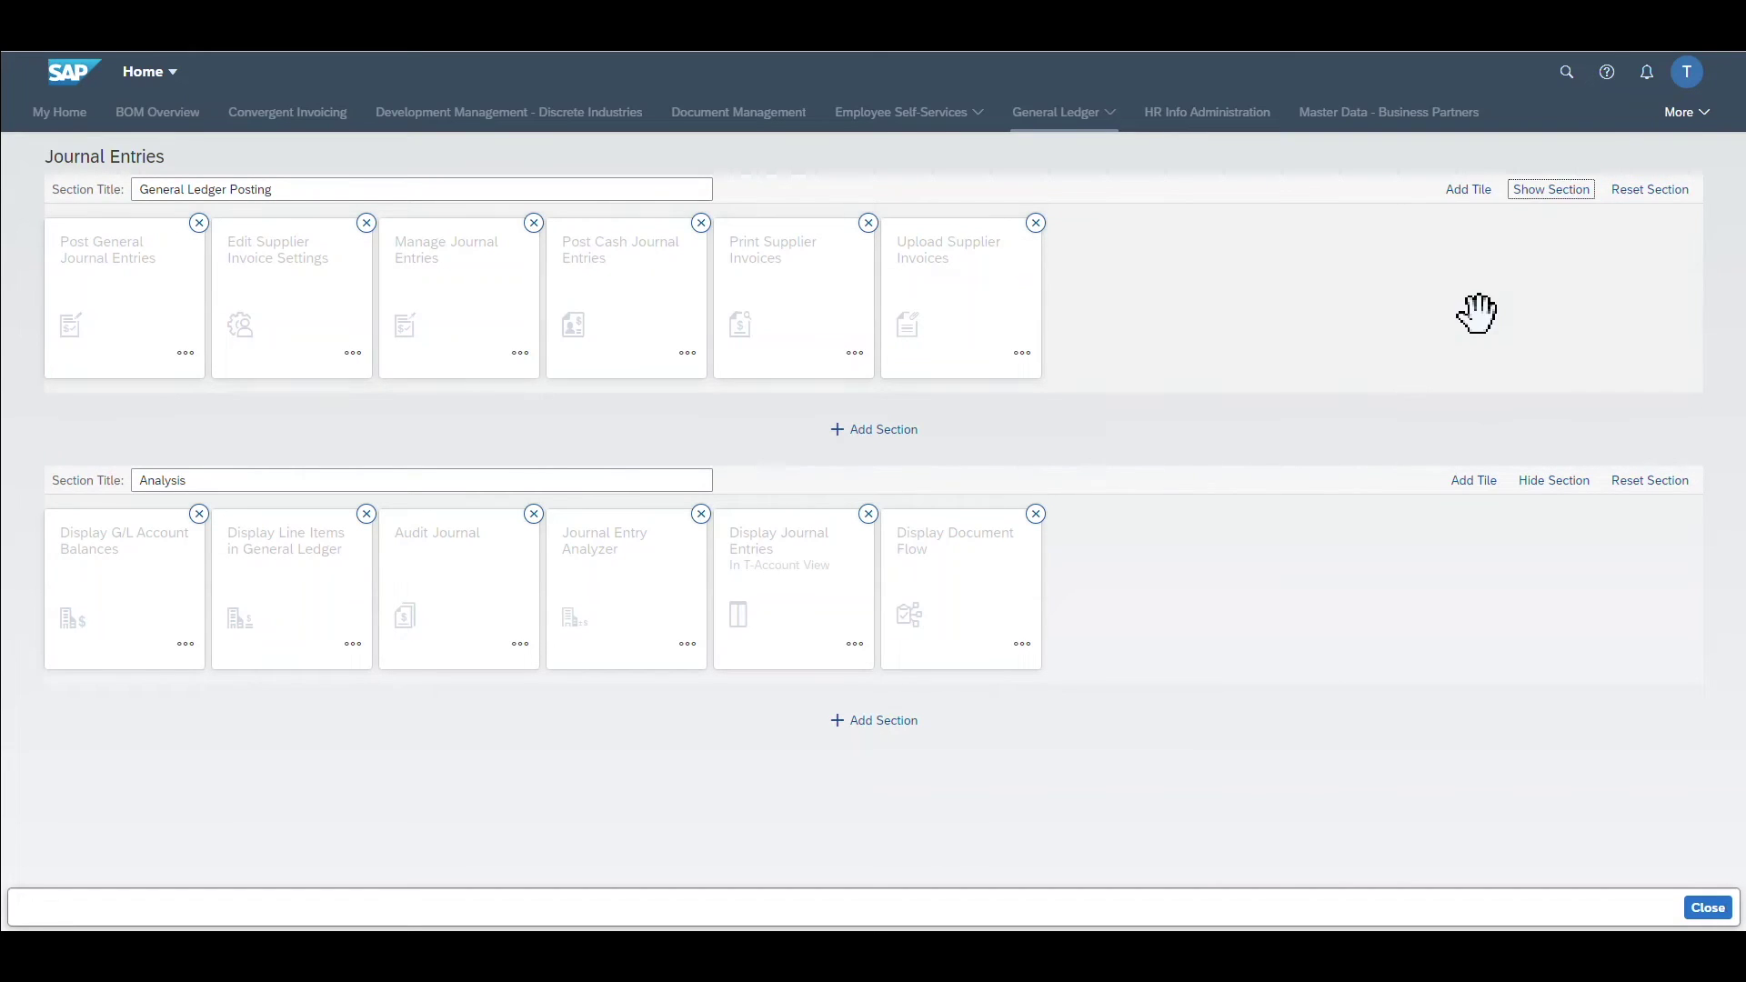
click(1706, 907)
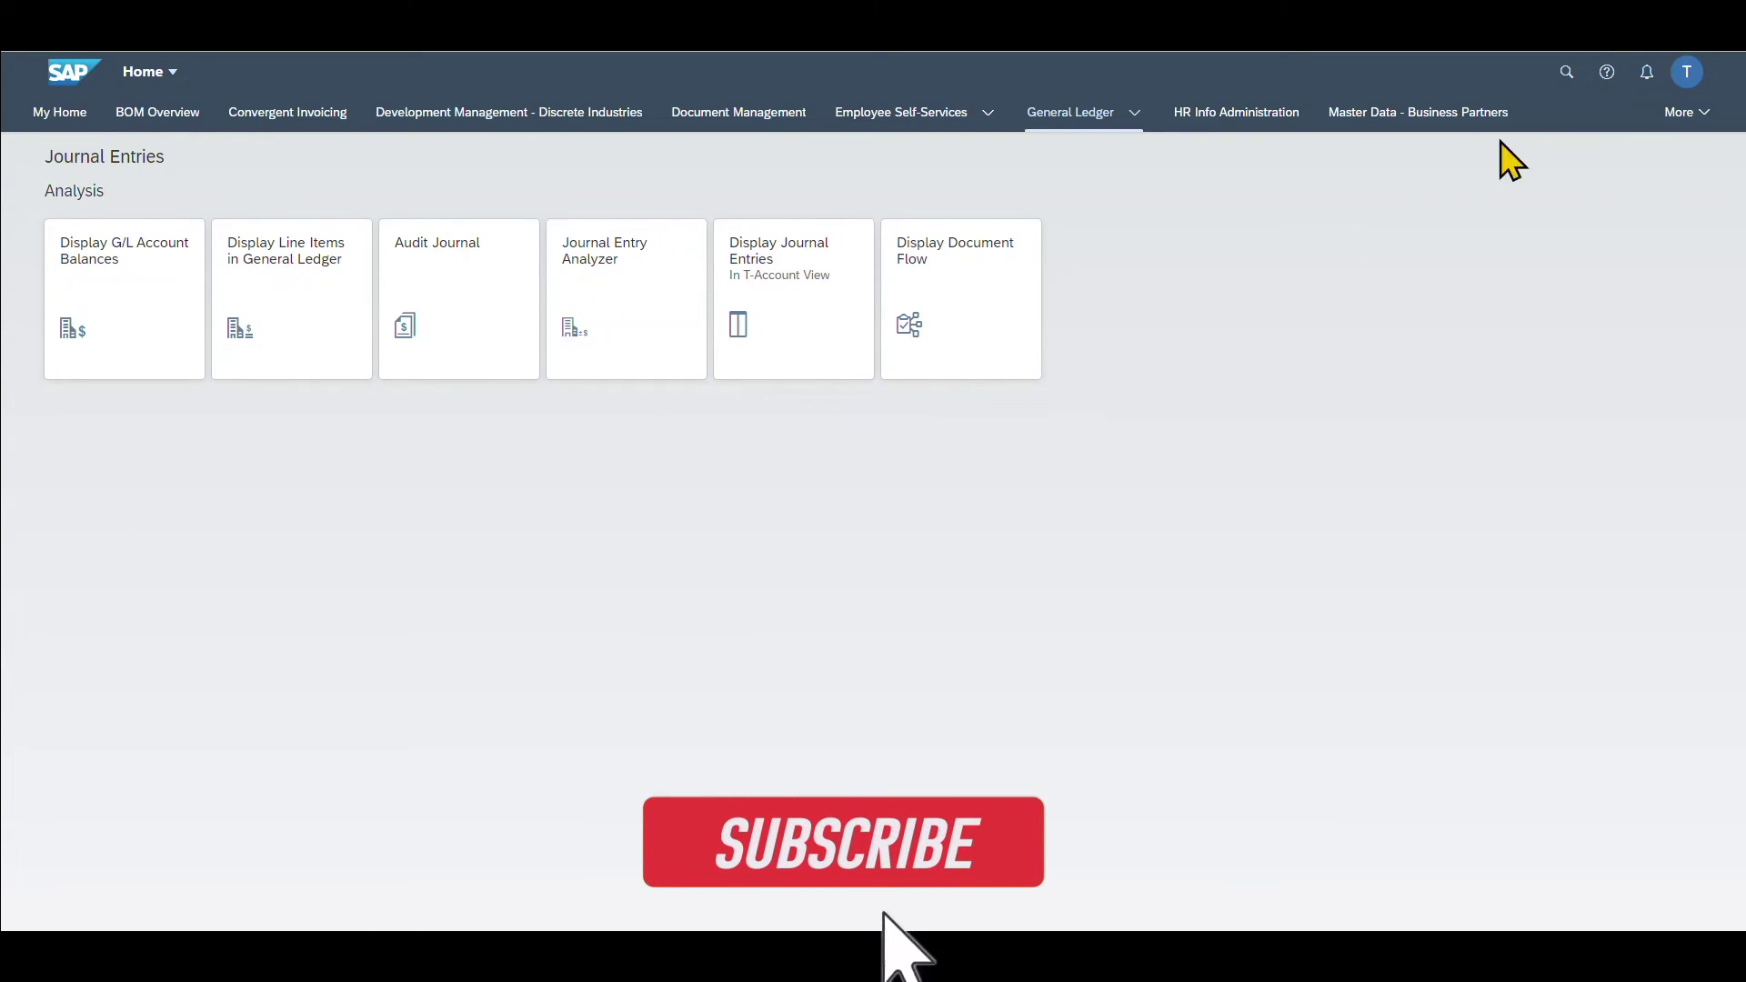
- Edit the Journal Entries page again, converting the Upload Supplier Invoices tile to a link and Print Supplier Invoices to a flat tile
click(1687, 73)
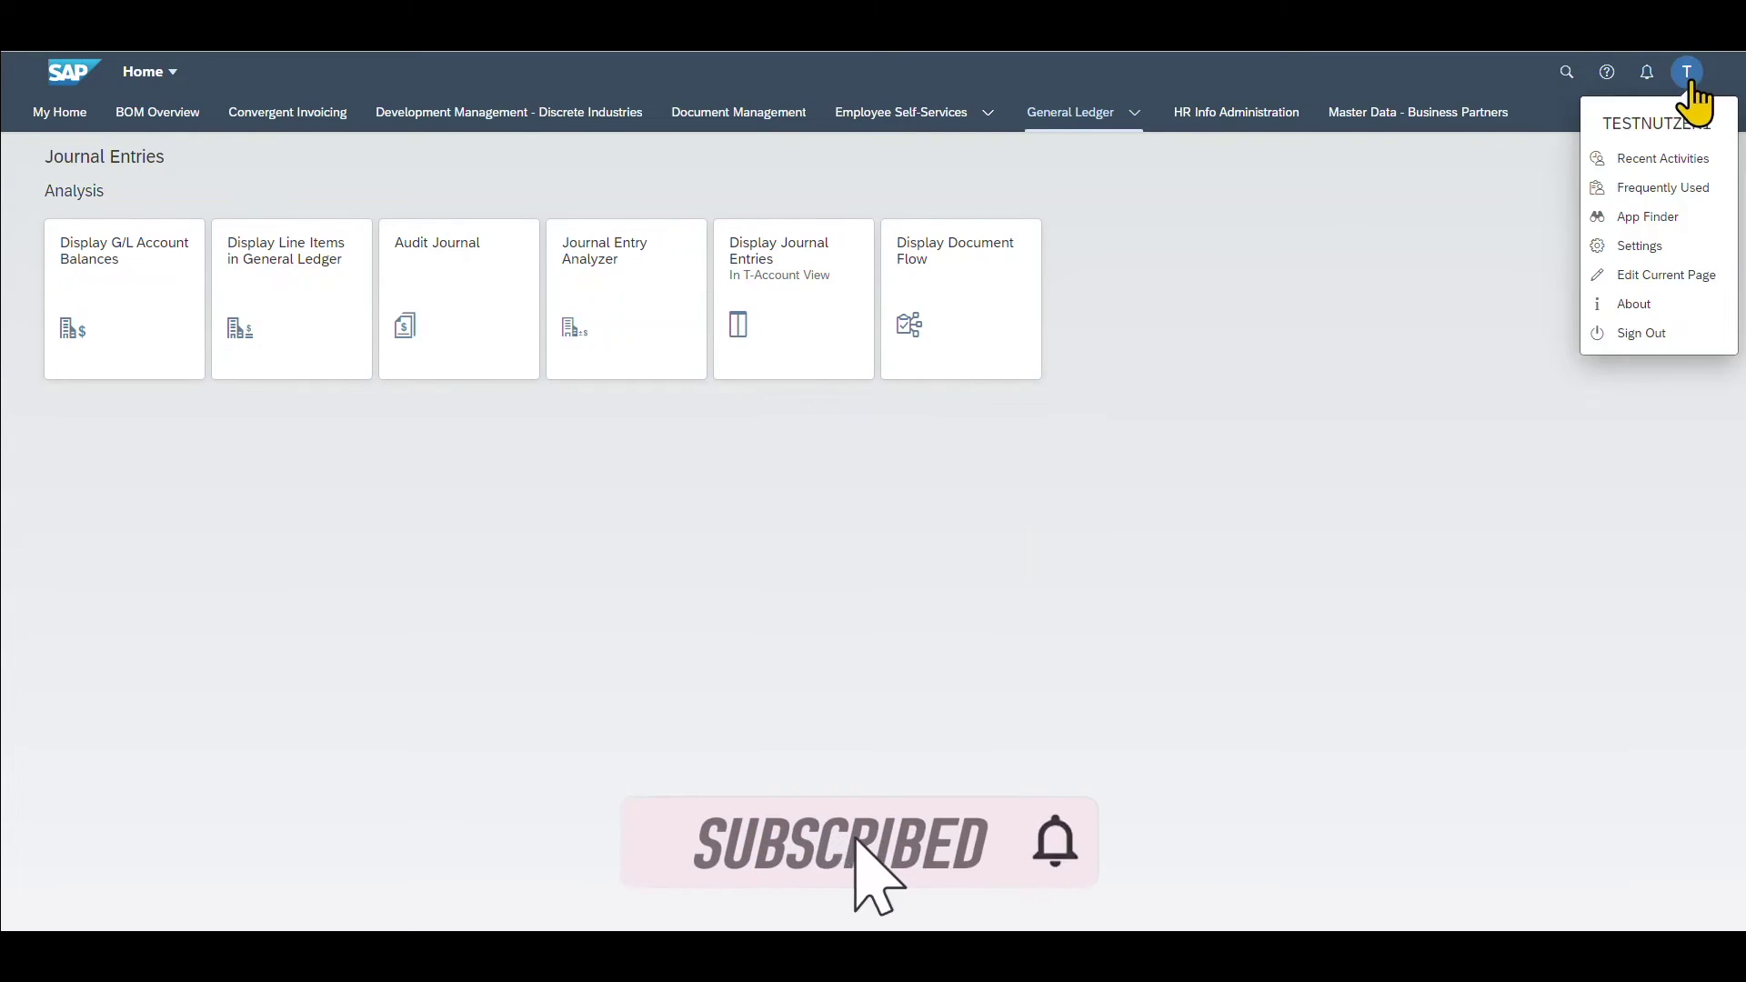
click(1646, 274)
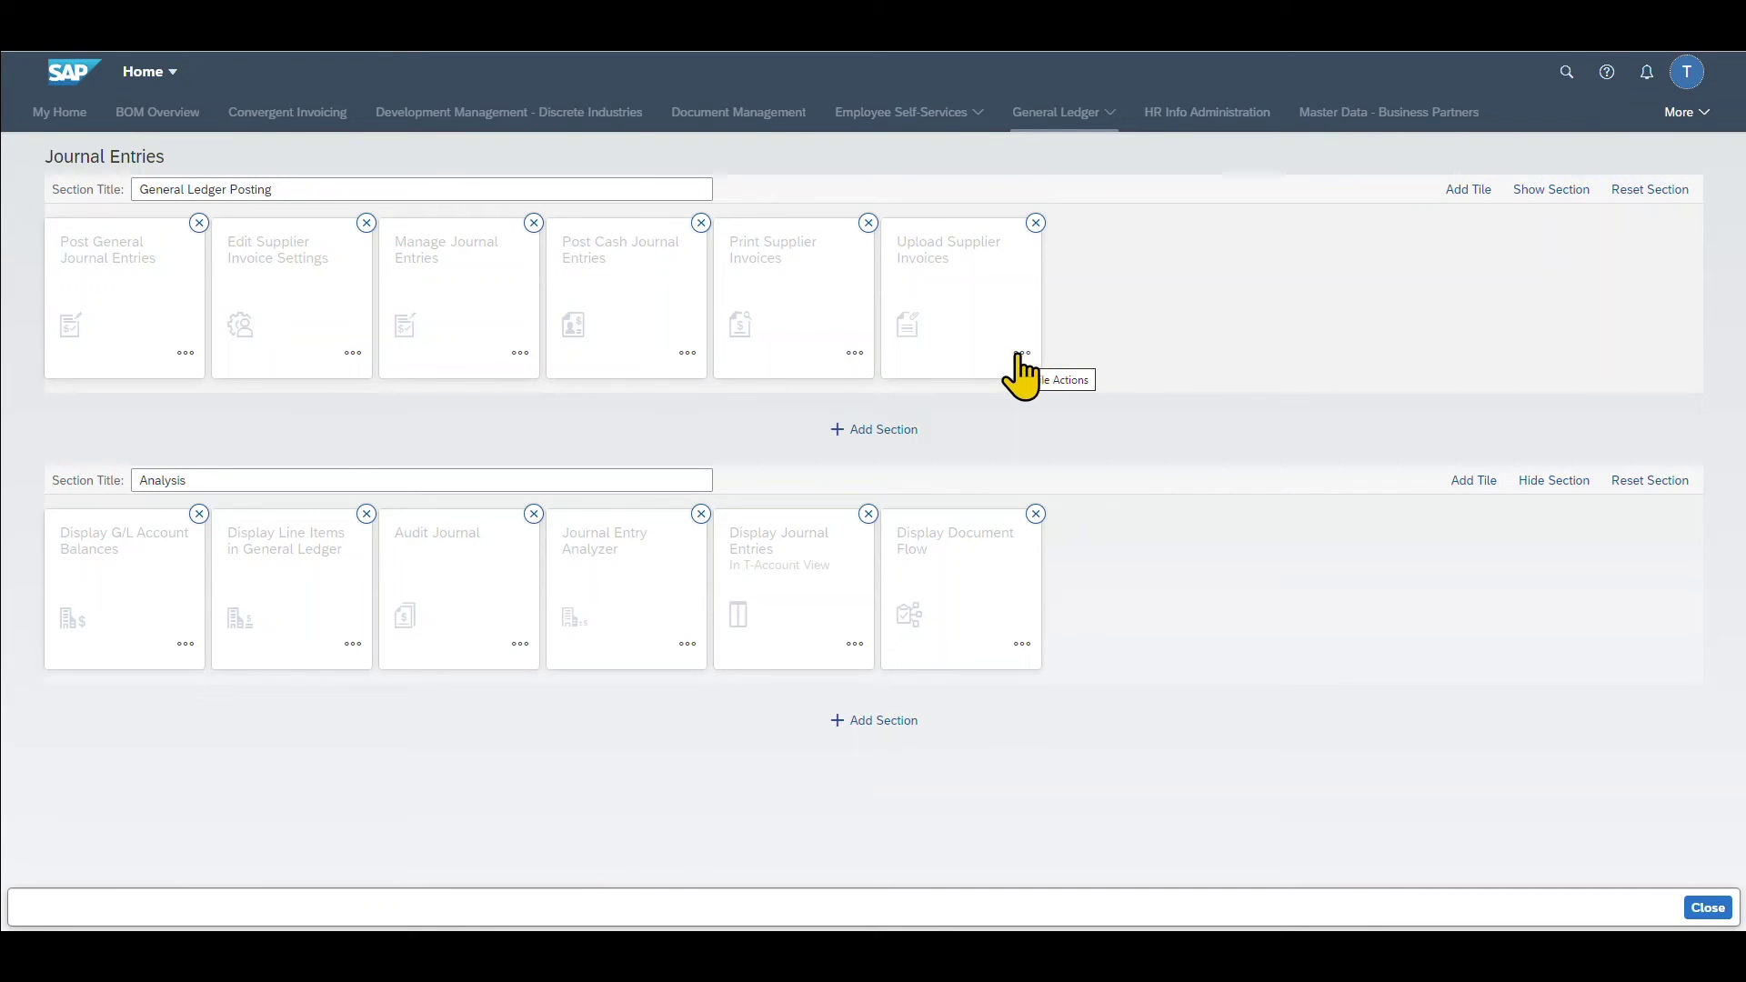
click(1022, 355)
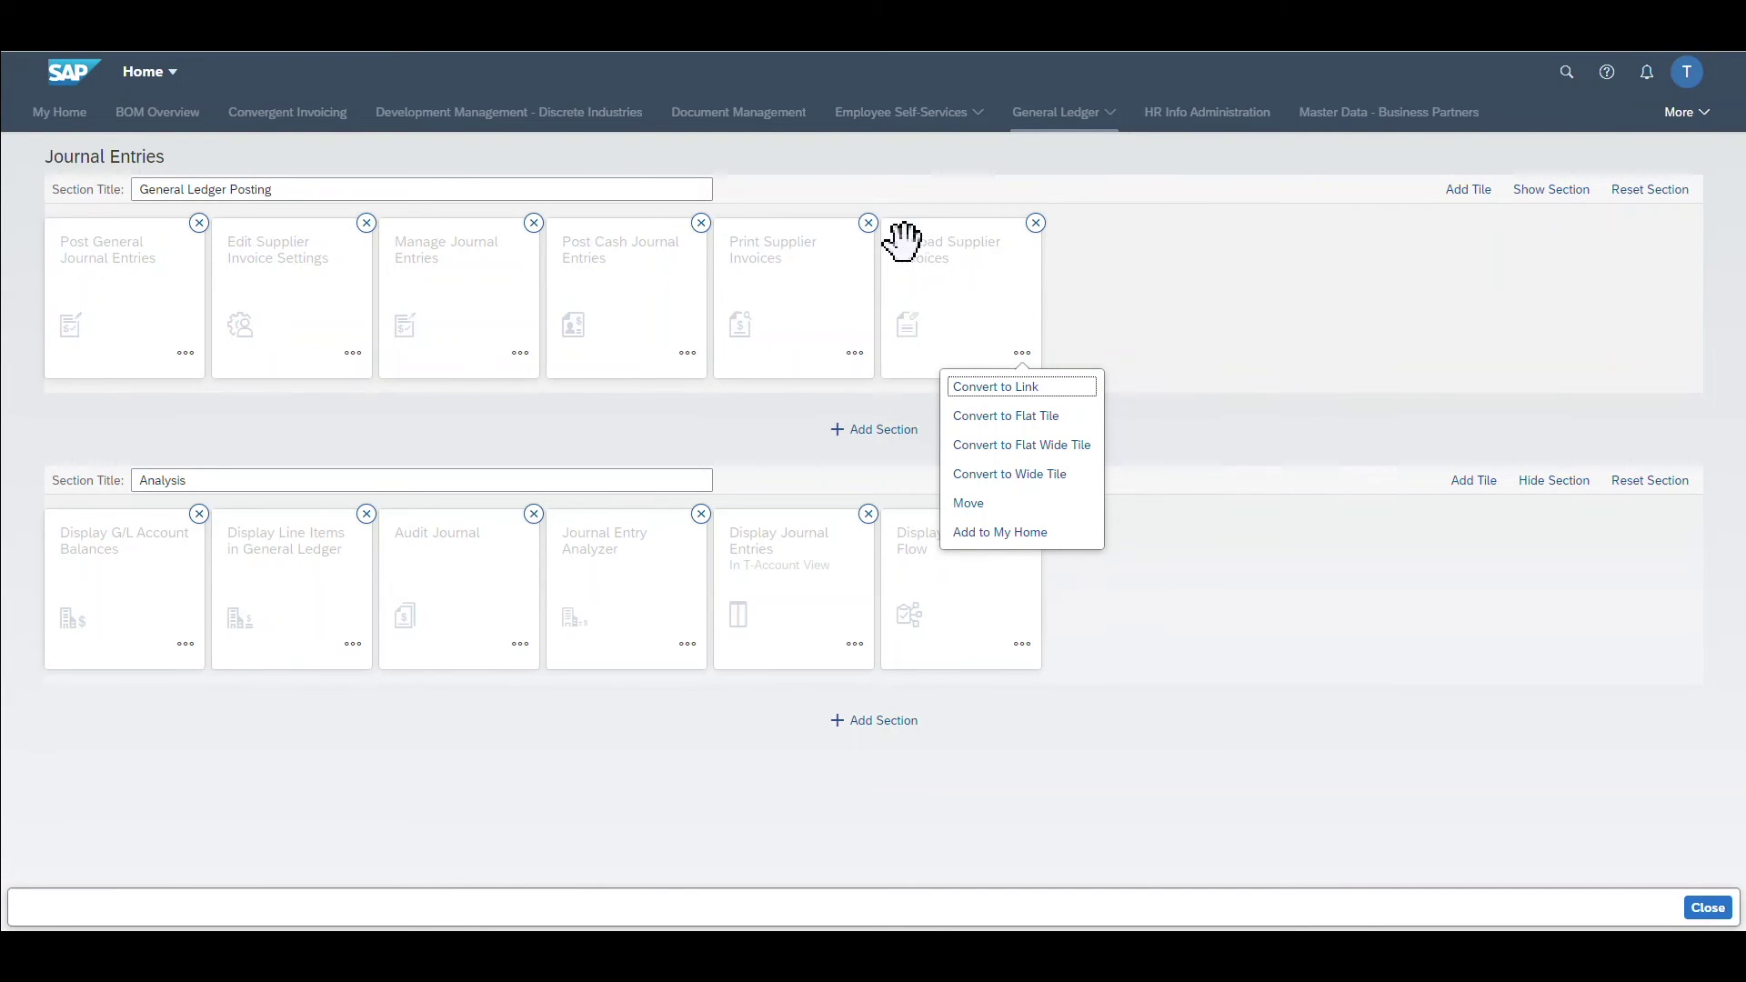
click(1004, 387)
click(855, 354)
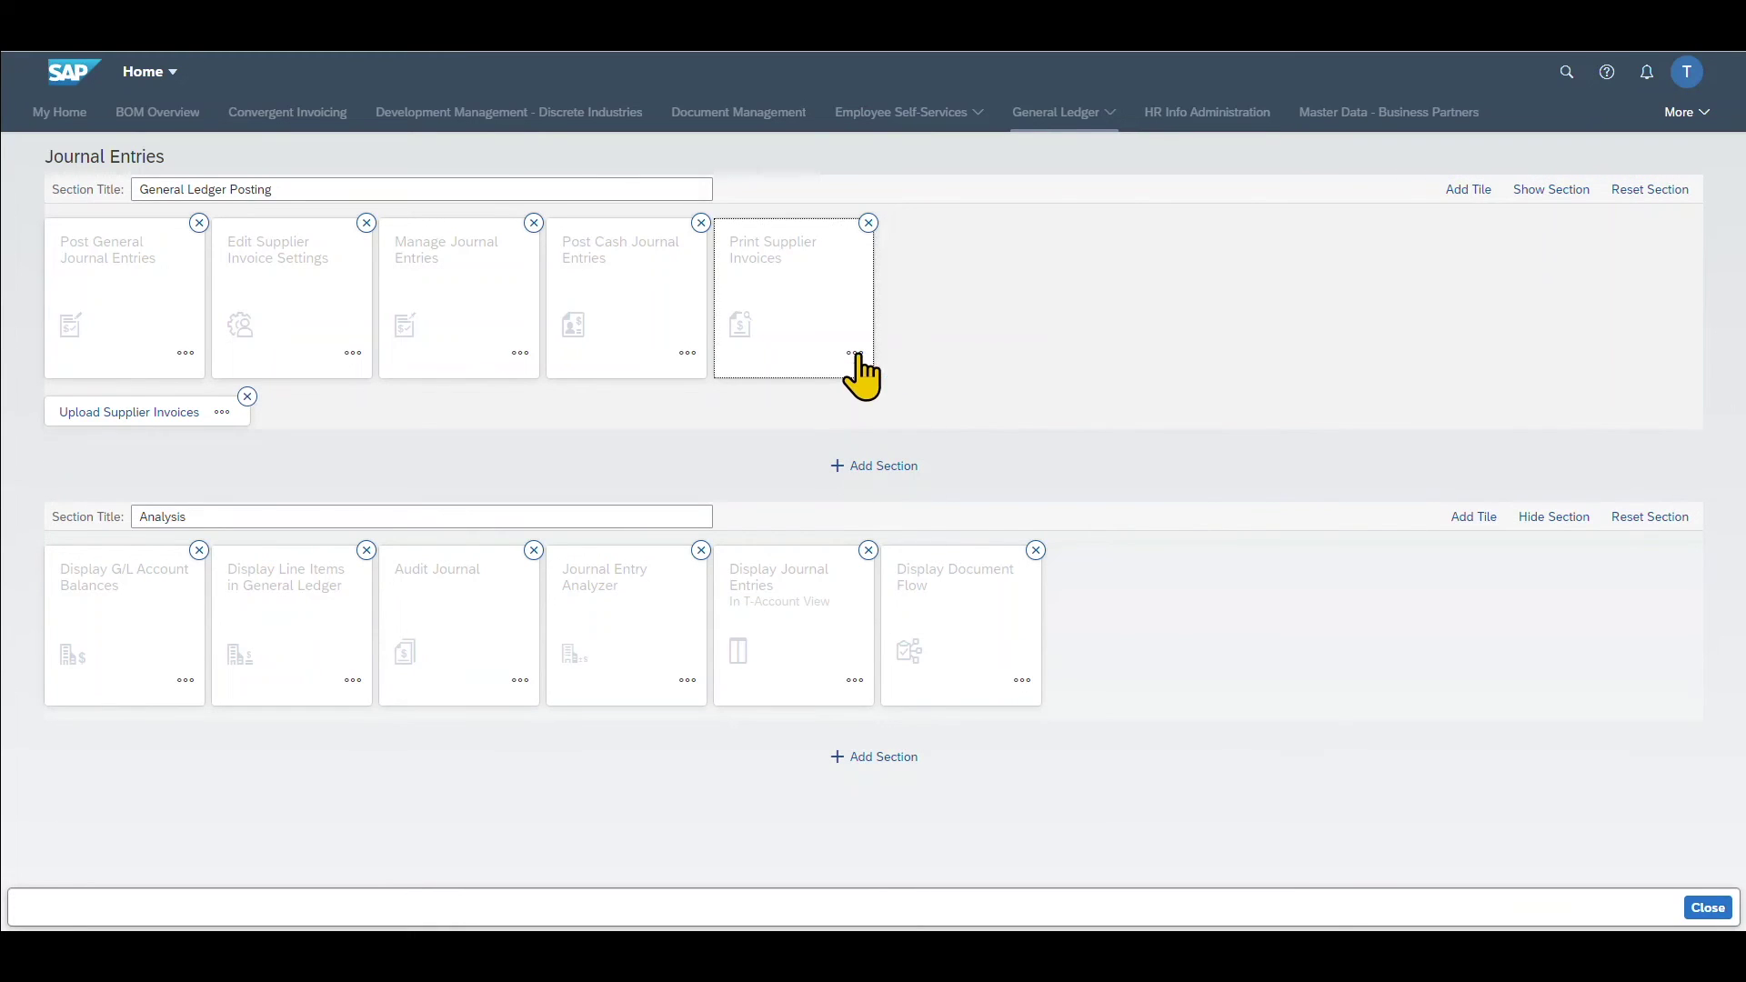
click(873, 419)
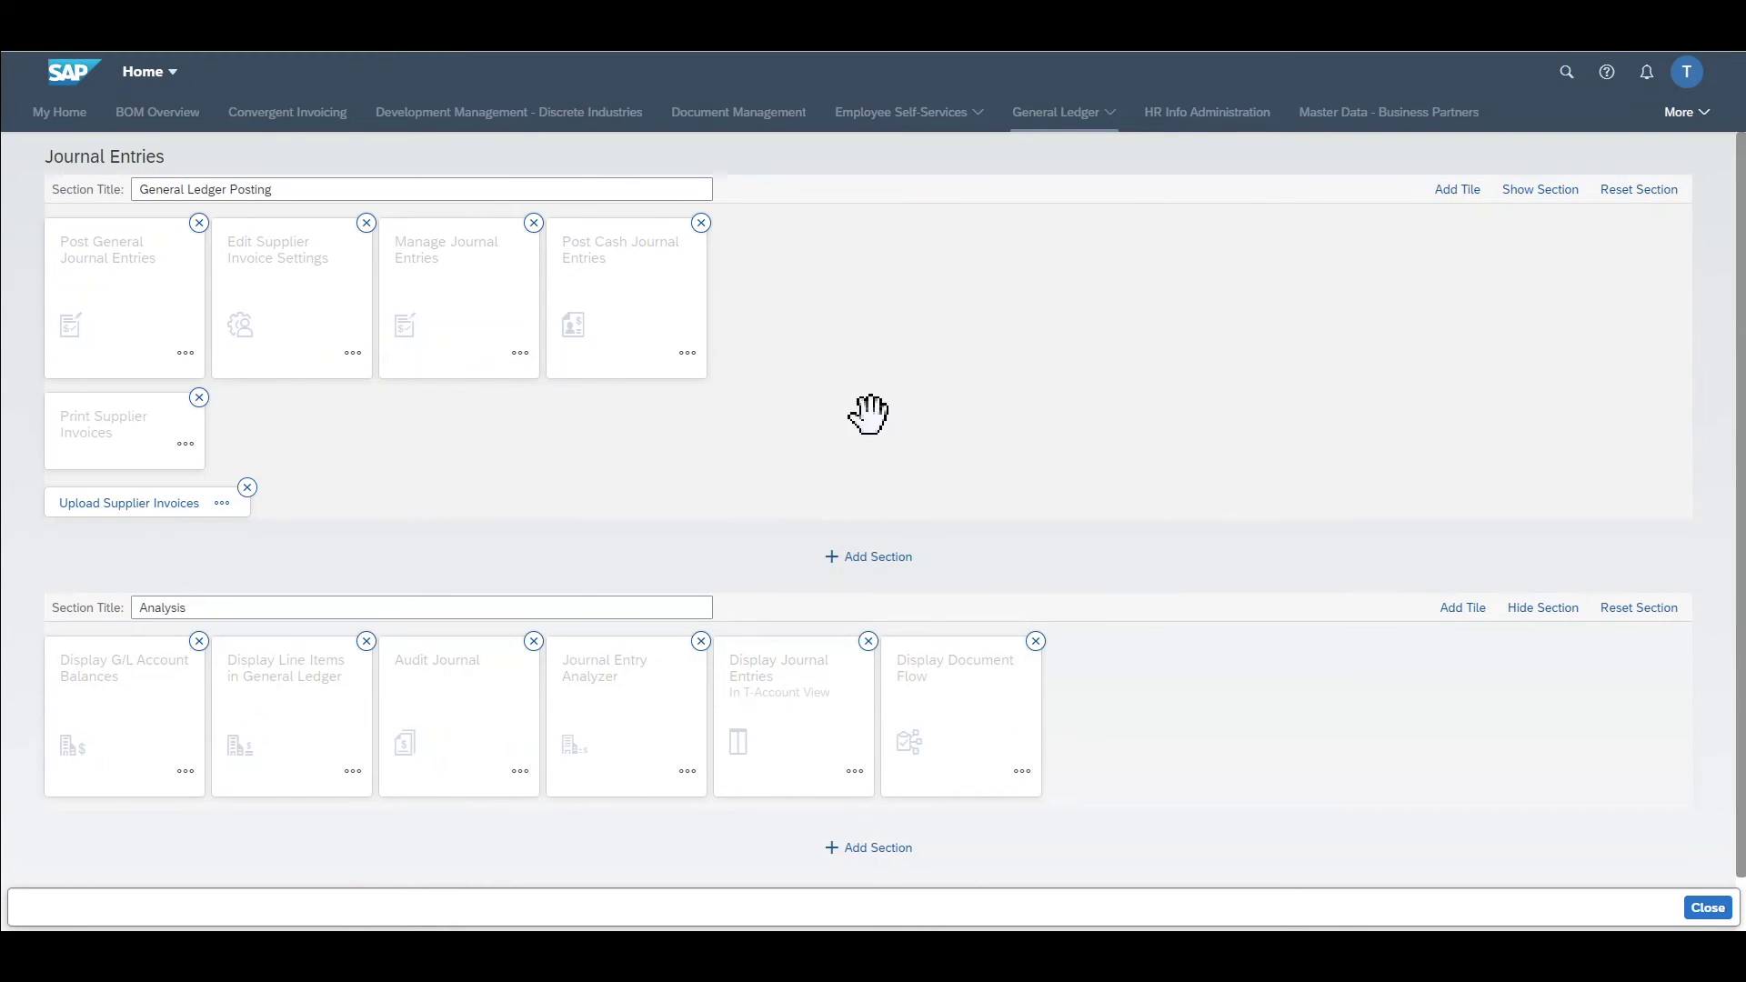
- Convert Post Cash Journal Entries to a flat wide tile and Manage Journal Entries to a wide tile, and leave page editing
click(689, 354)
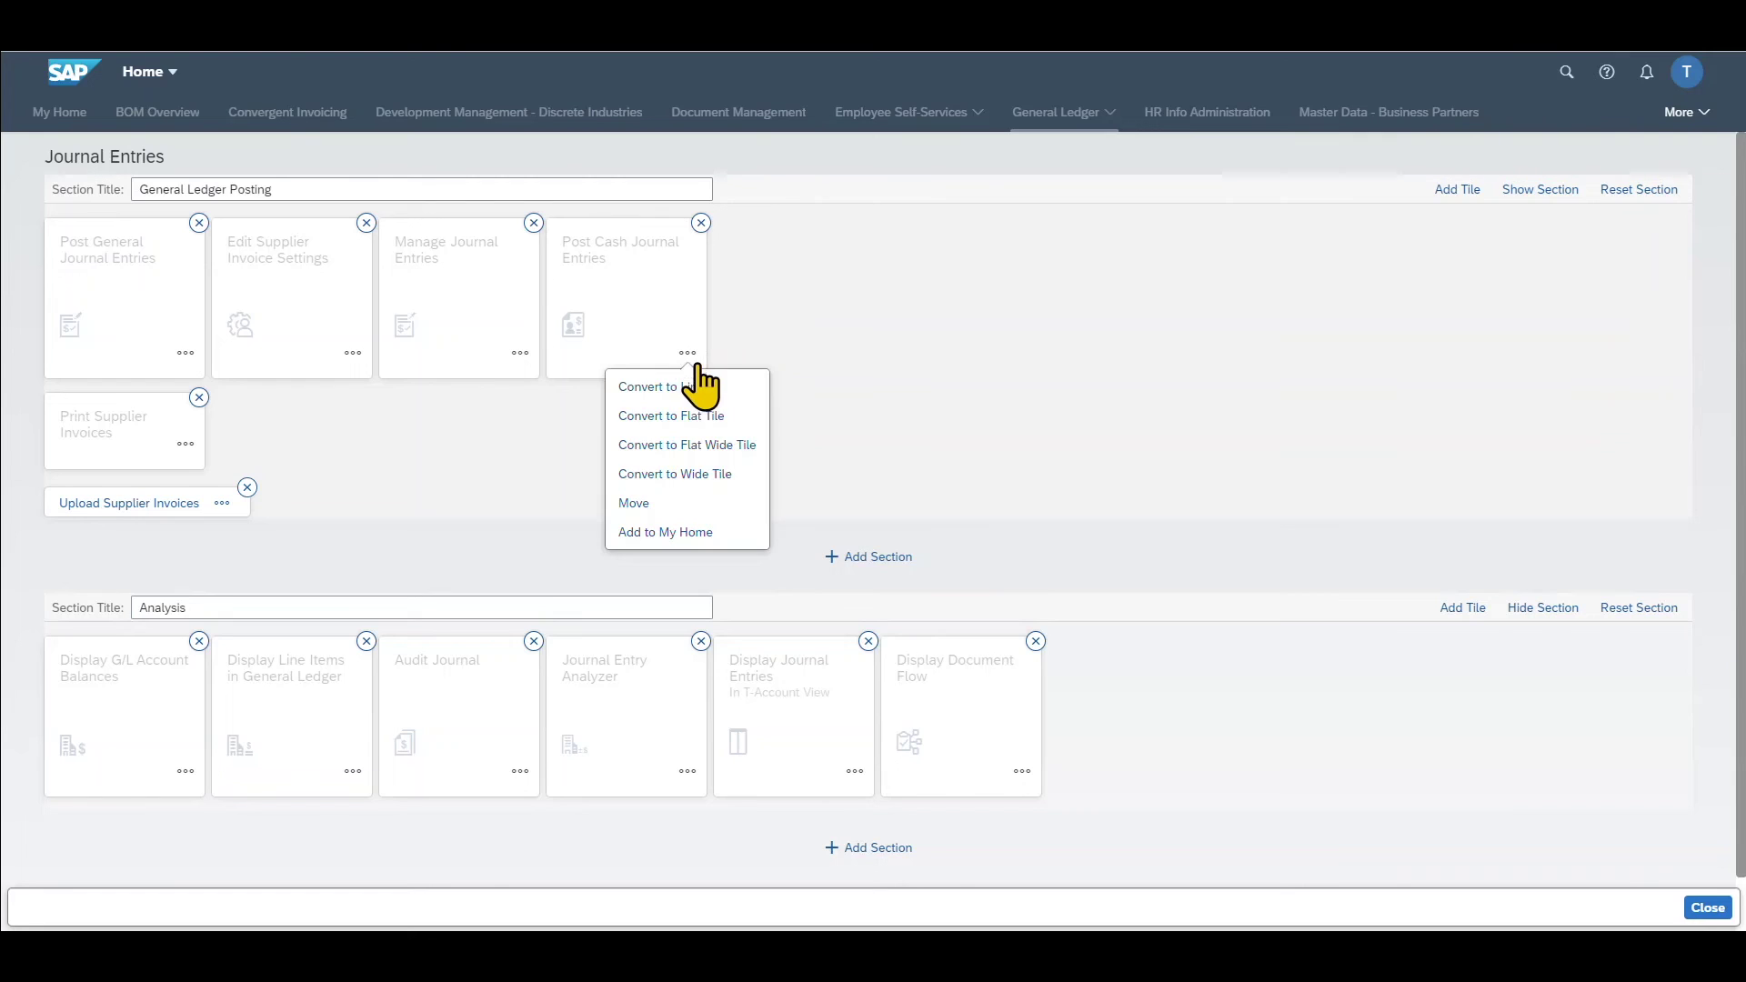
click(711, 446)
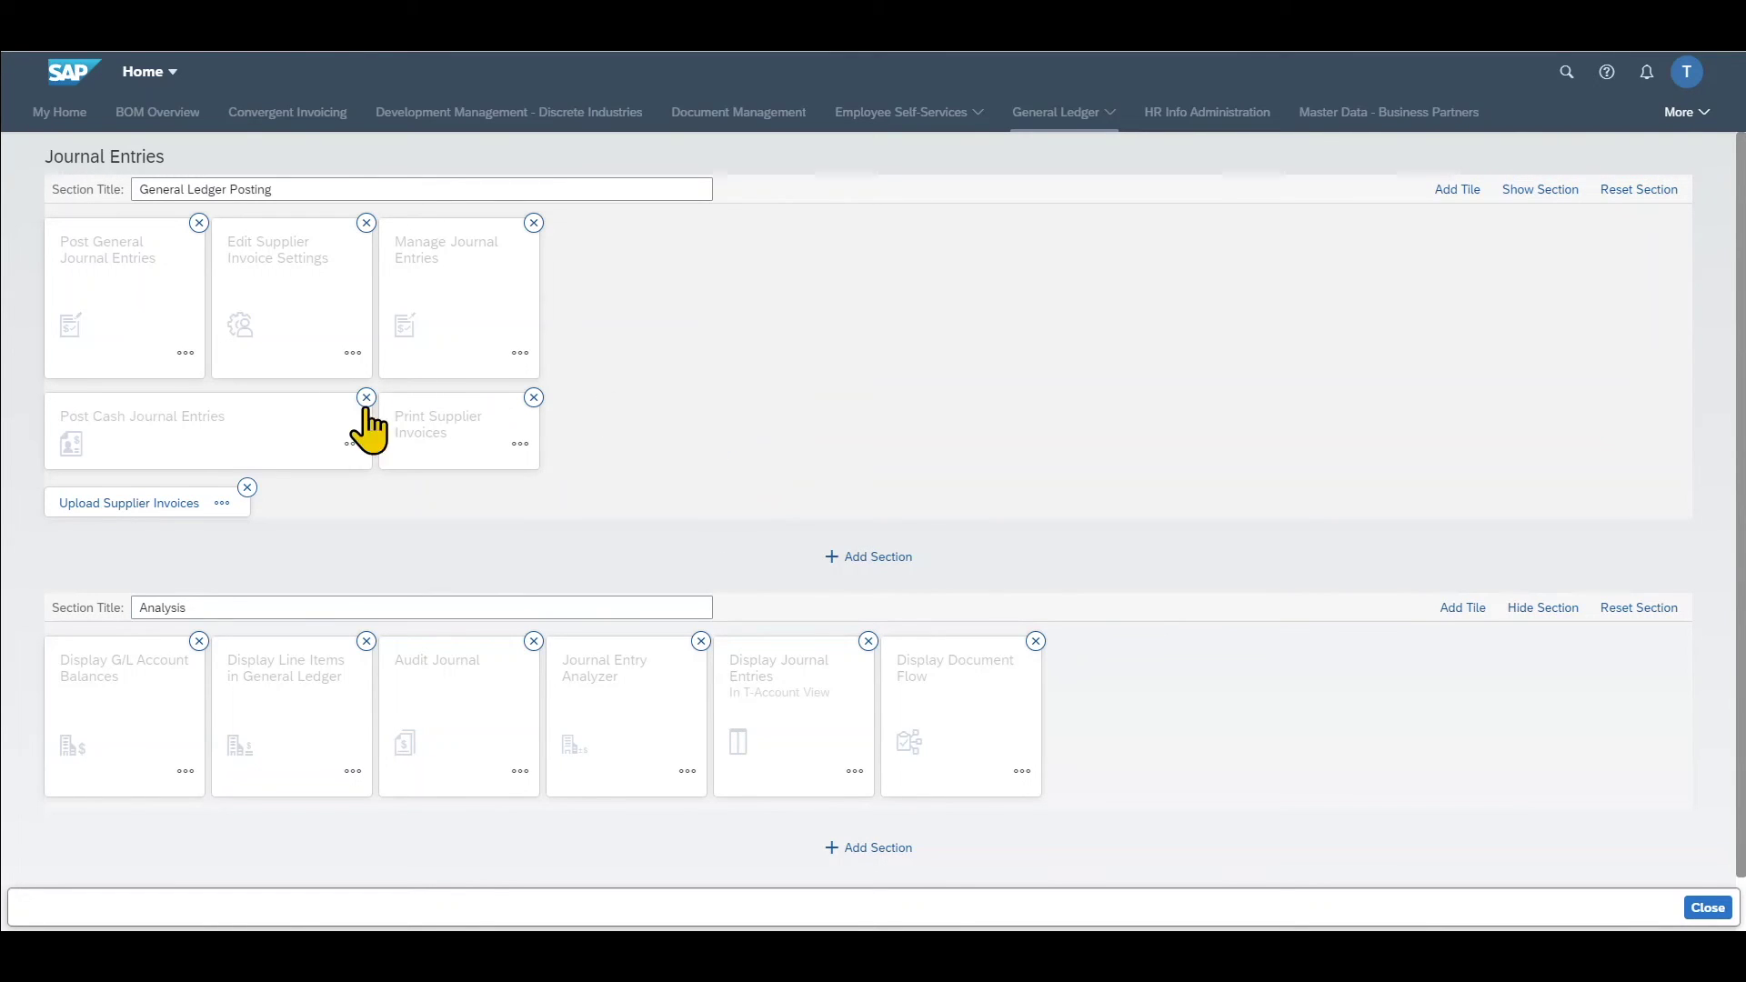
click(521, 354)
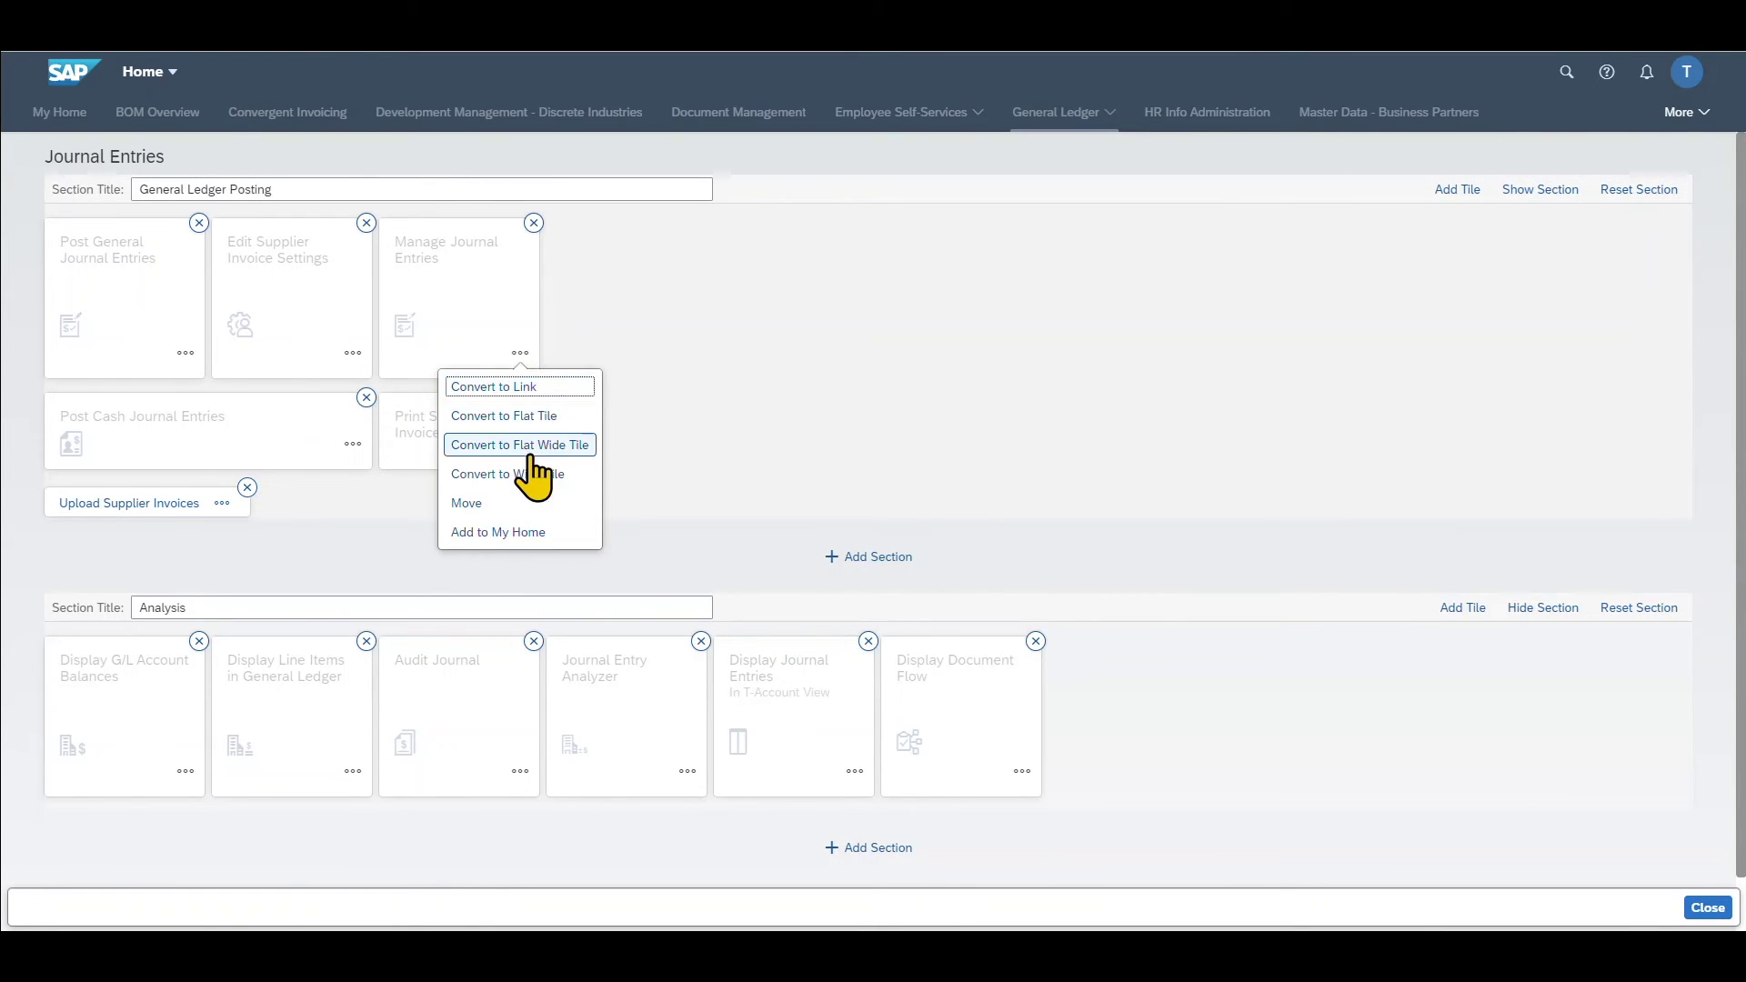
click(528, 474)
click(353, 353)
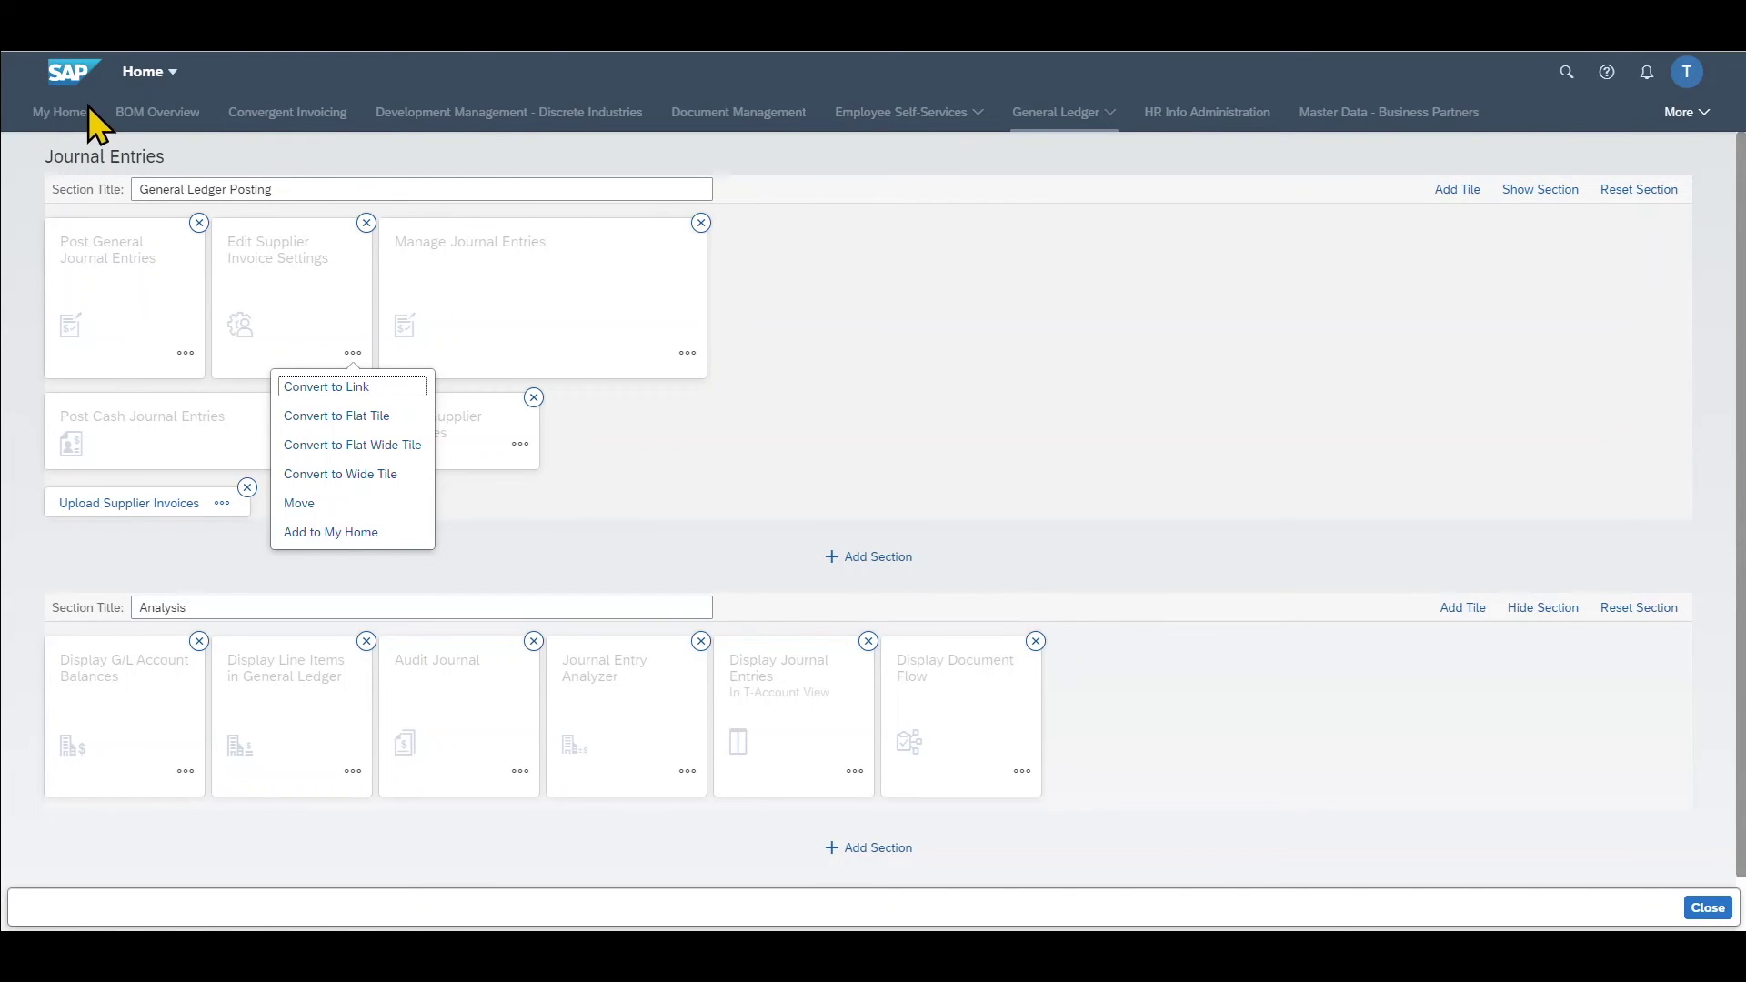
click(1437, 793)
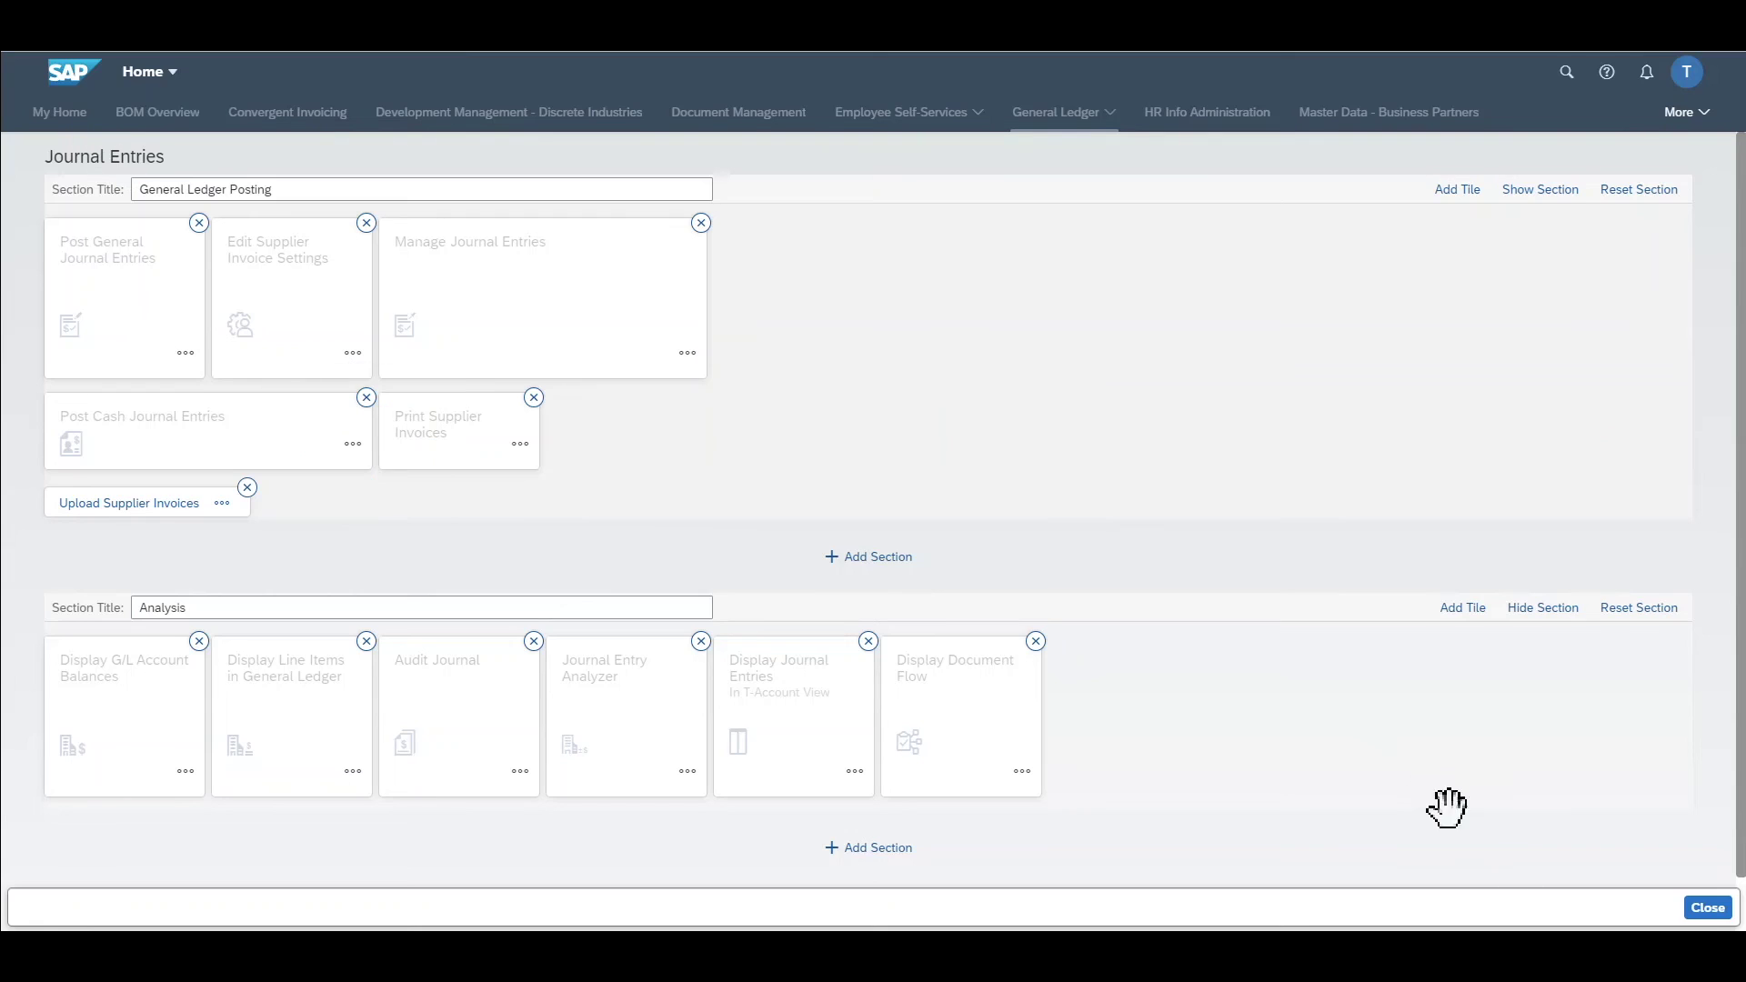
click(1708, 908)
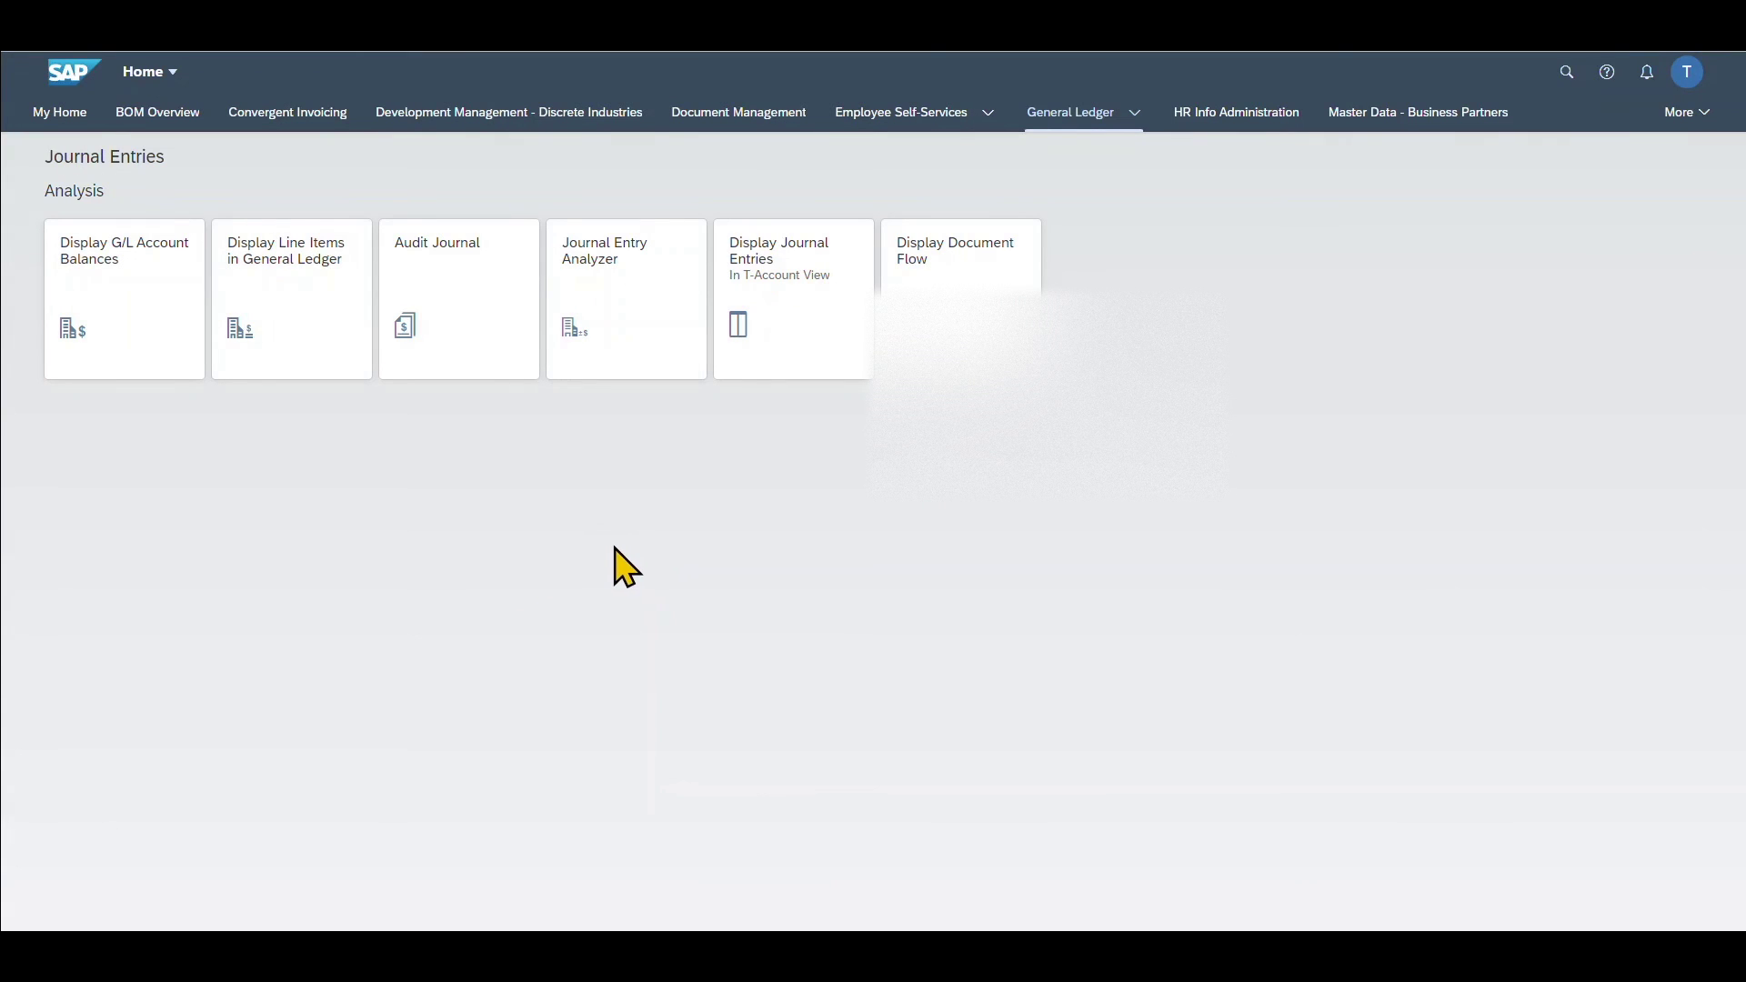
- Open the user settings and review the Appearance, Spaces and Pages, and Language & Region options
click(1687, 76)
click(1652, 244)
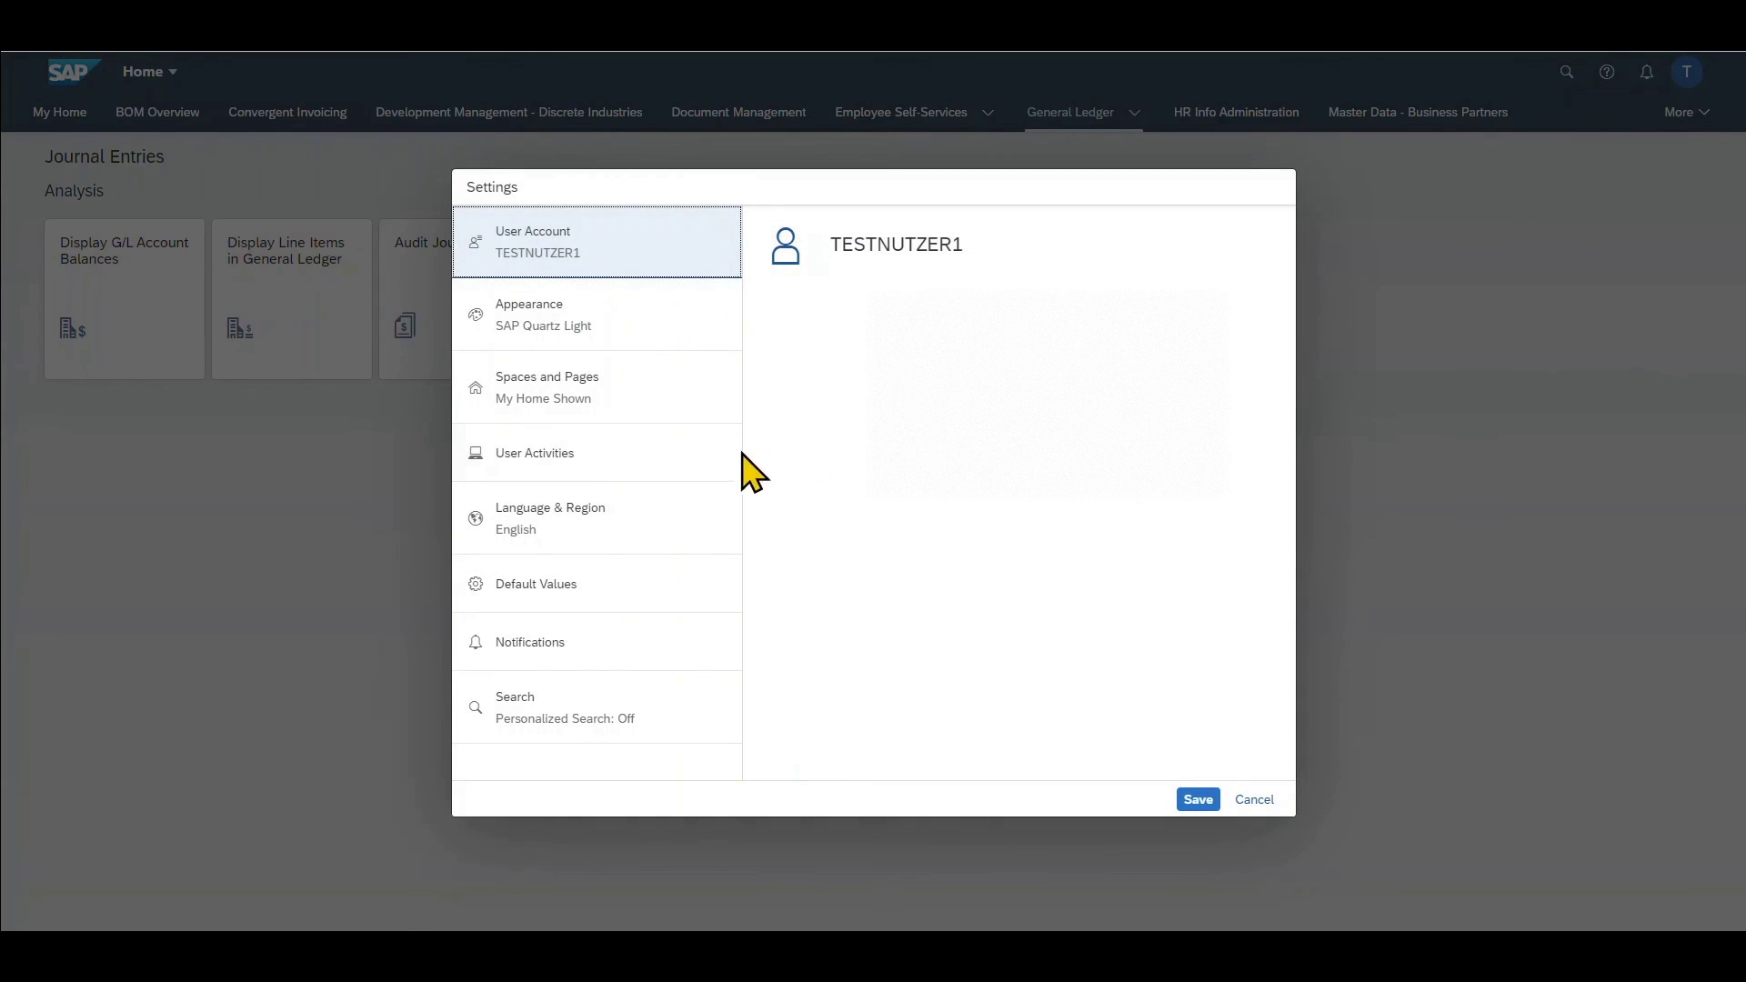
click(584, 347)
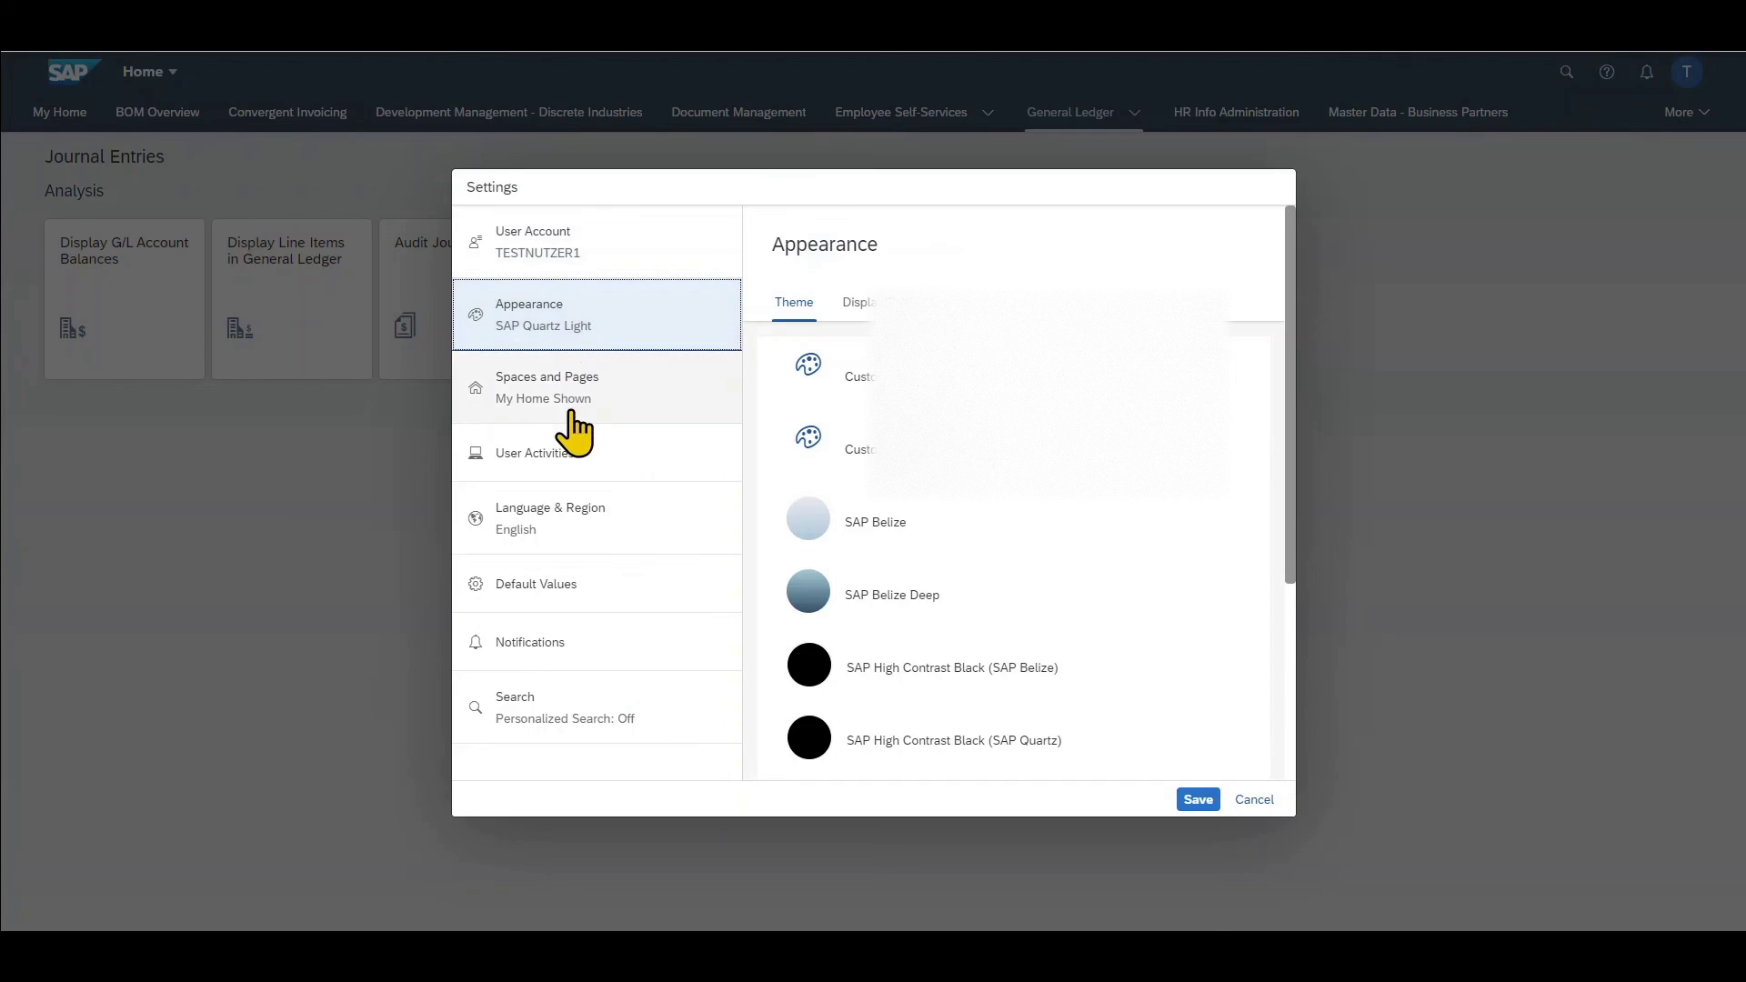
click(573, 427)
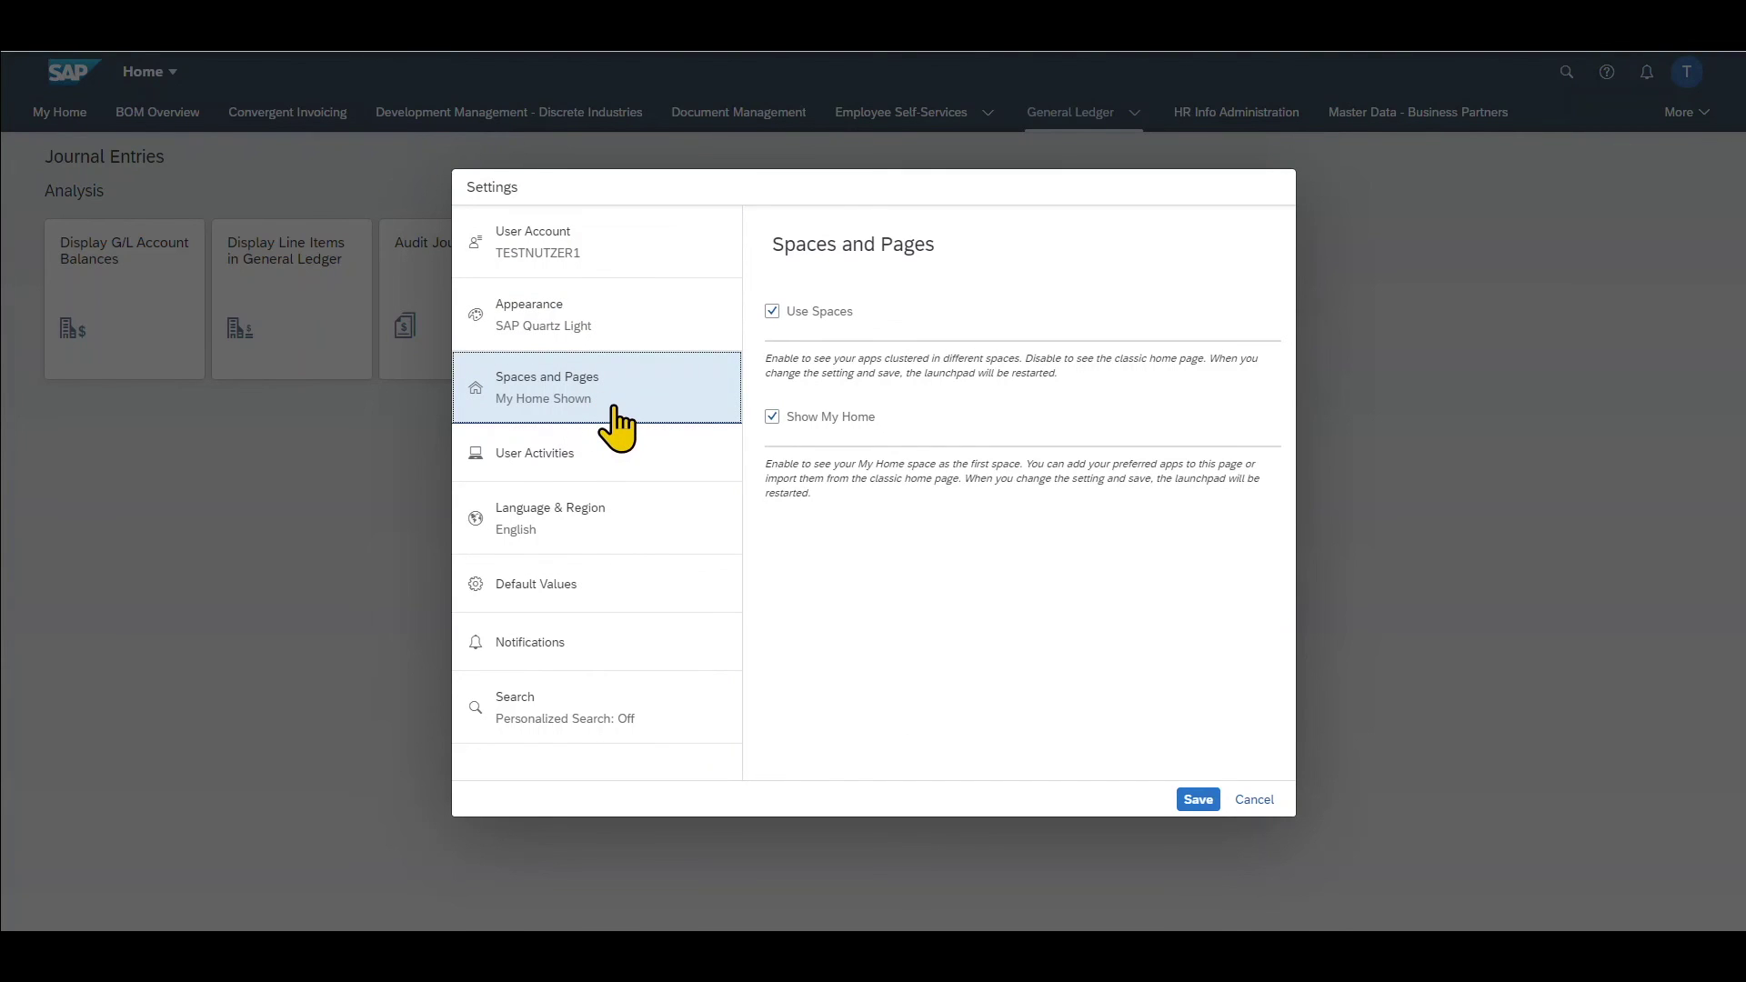
click(569, 517)
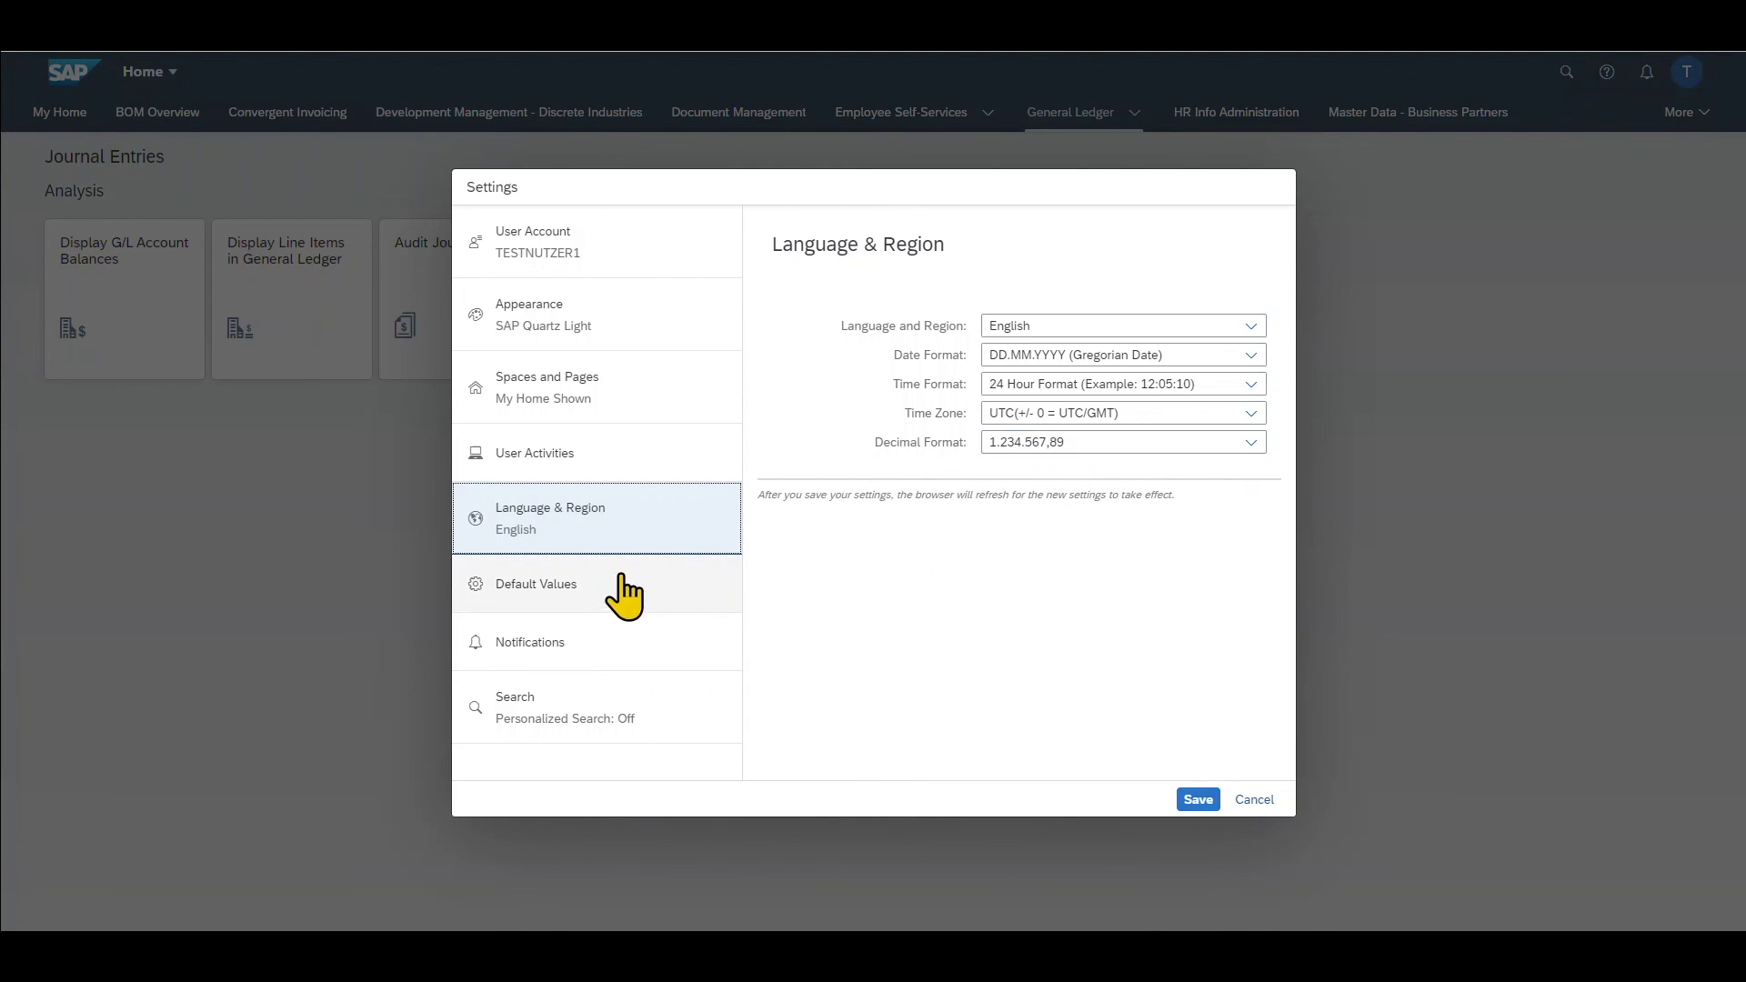
- Show the Default Values settings and examine the Display Currency and Company Code fields
click(562, 584)
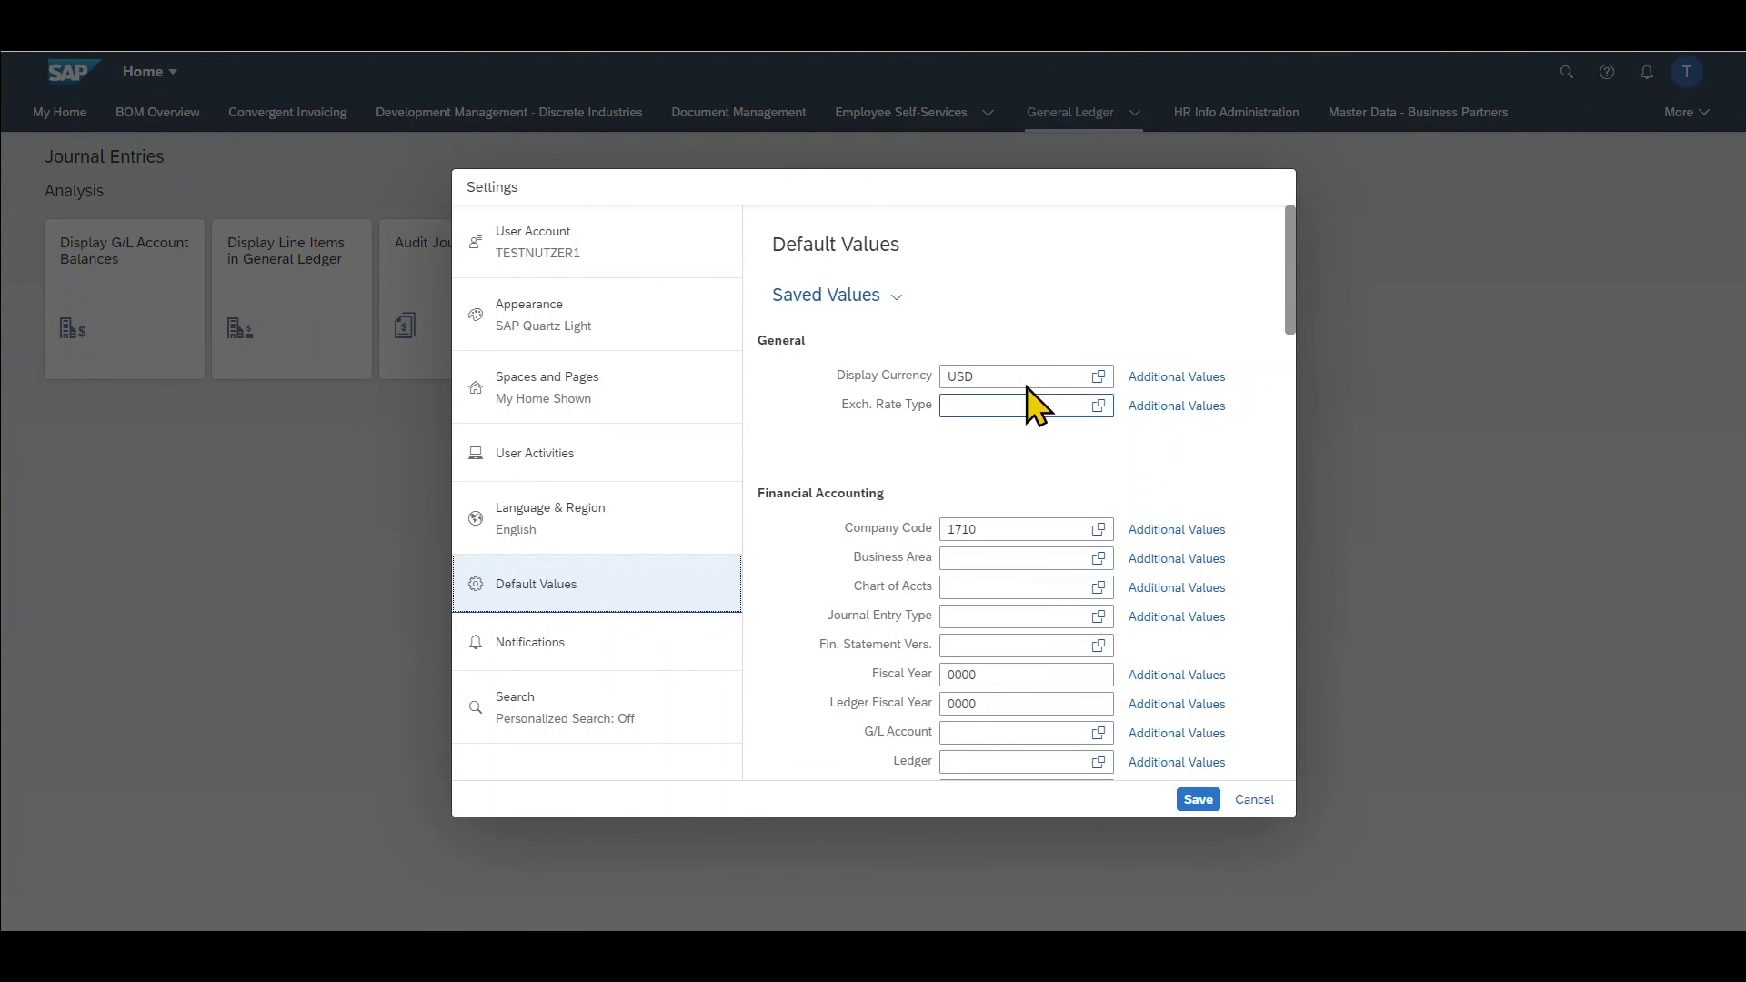
click(1028, 376)
click(1006, 528)
click(1006, 528)
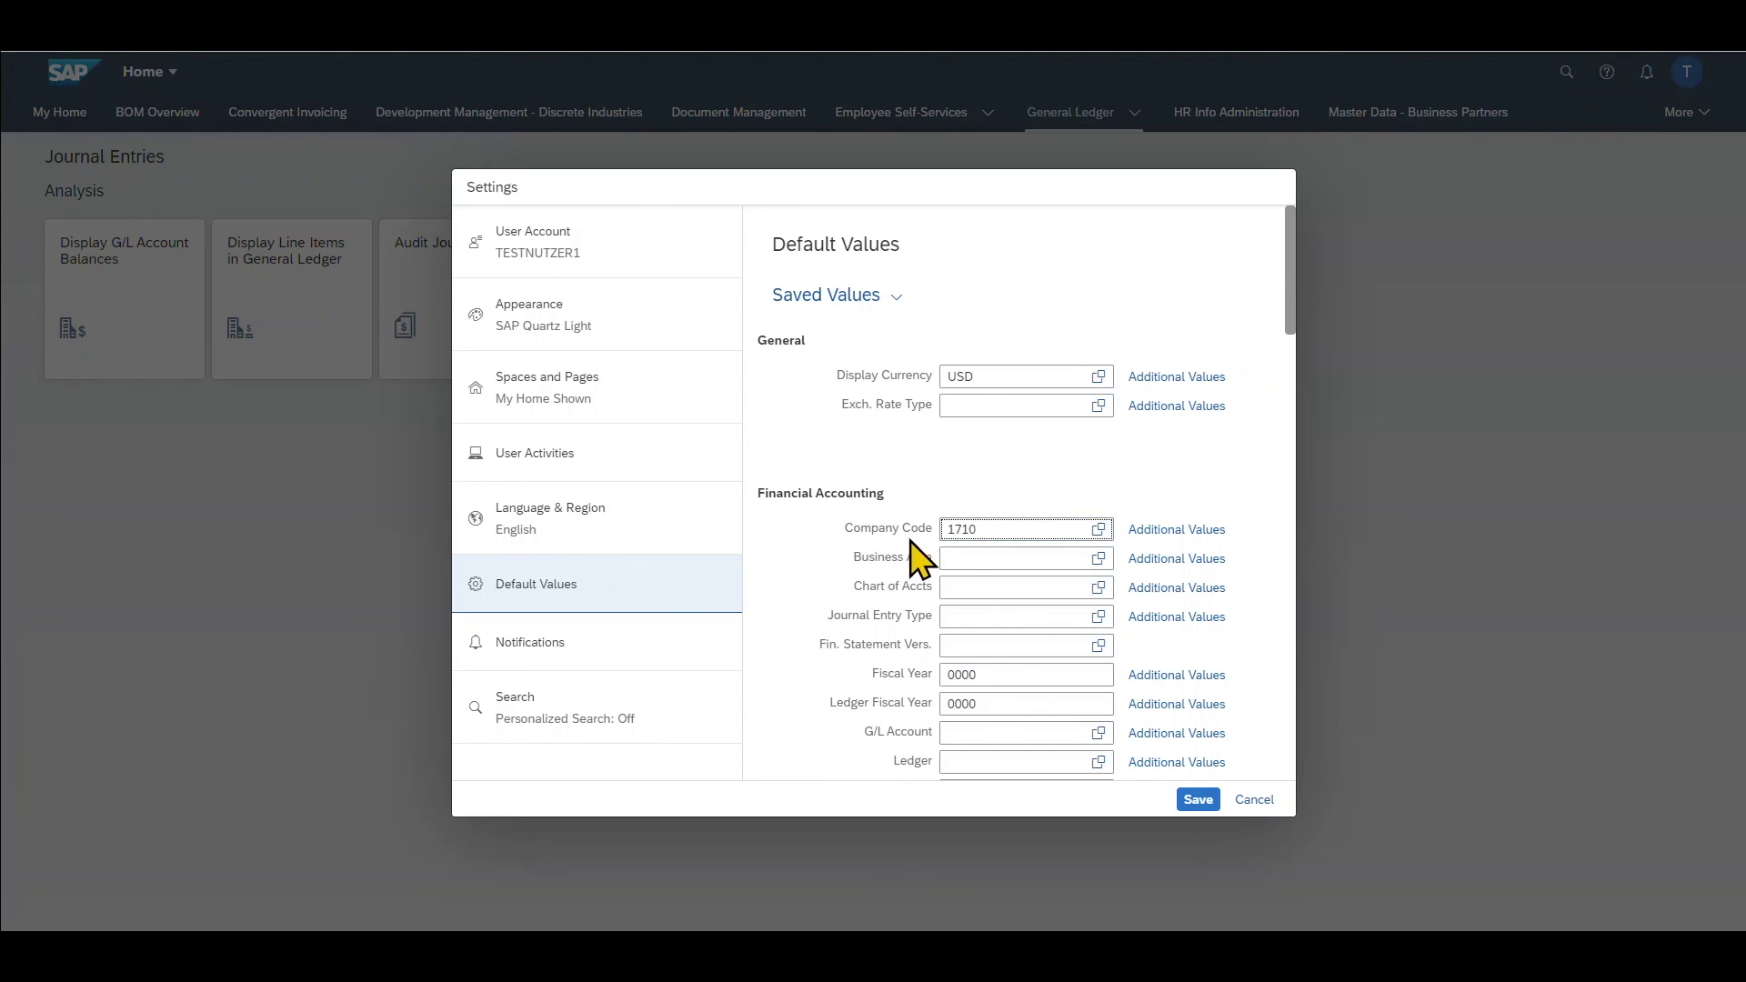
click(1011, 531)
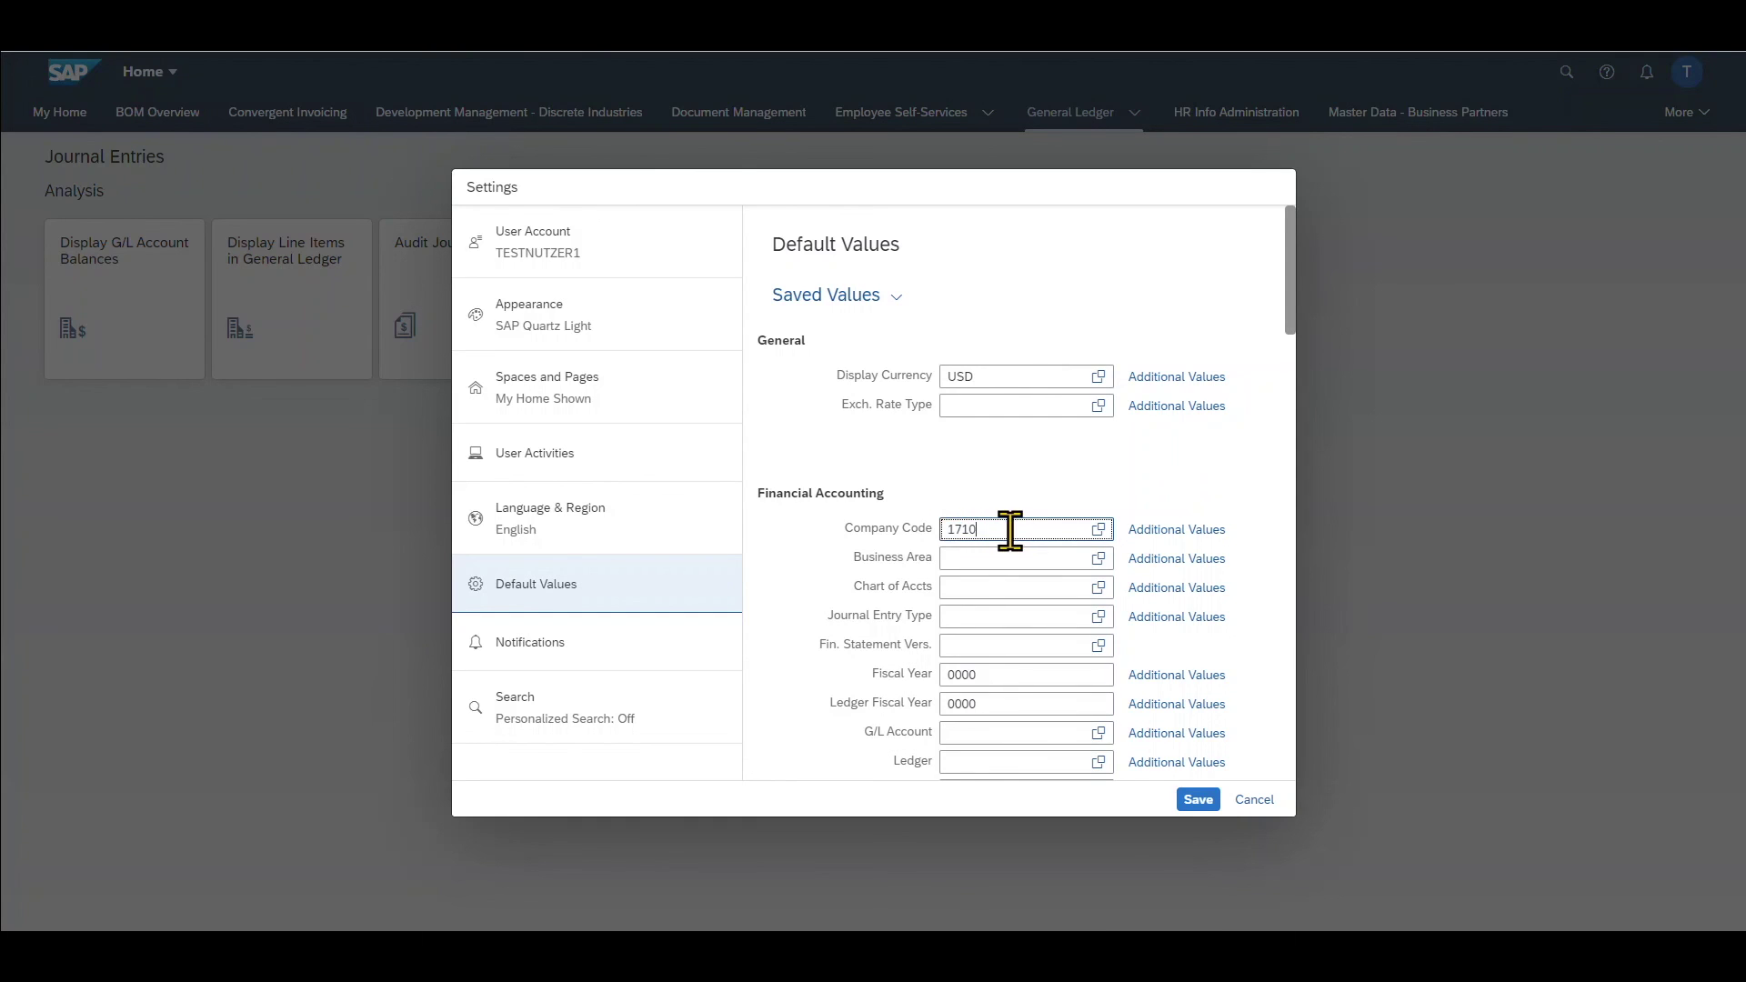